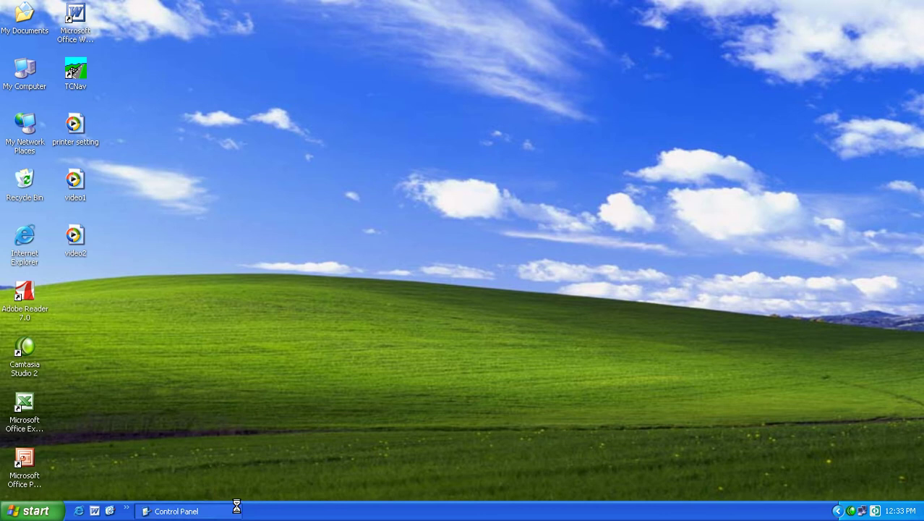
- Close Control Panel and open the TotalChrom Workstation Ver6.3.2 folder from All Programs
left_click(24, 511)
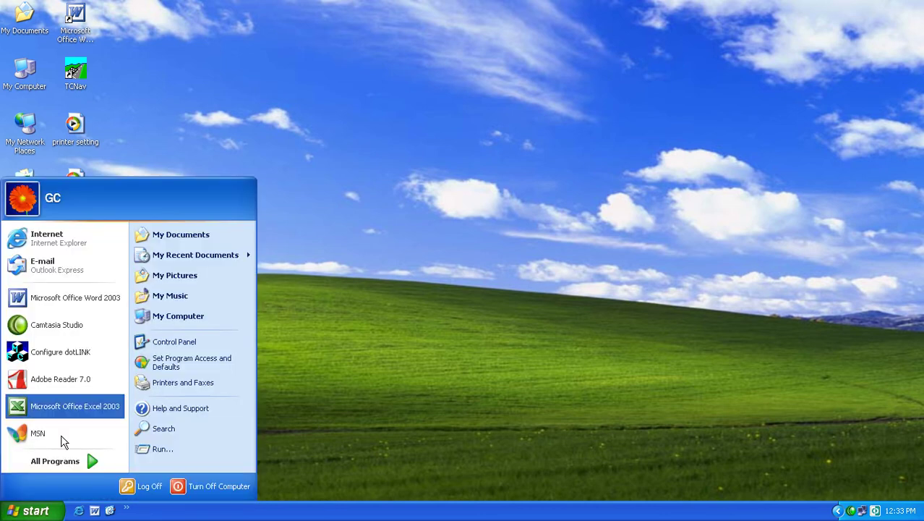
mouse_move(95, 461)
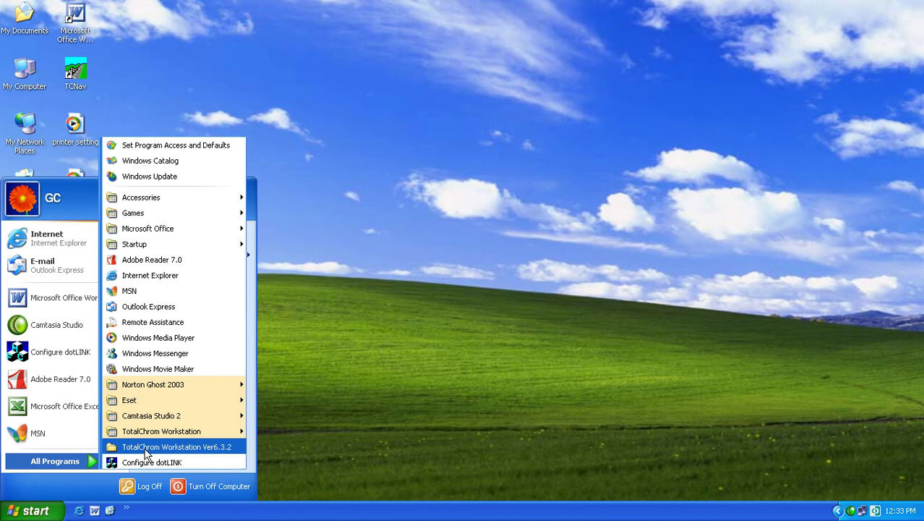
left_click(145, 448)
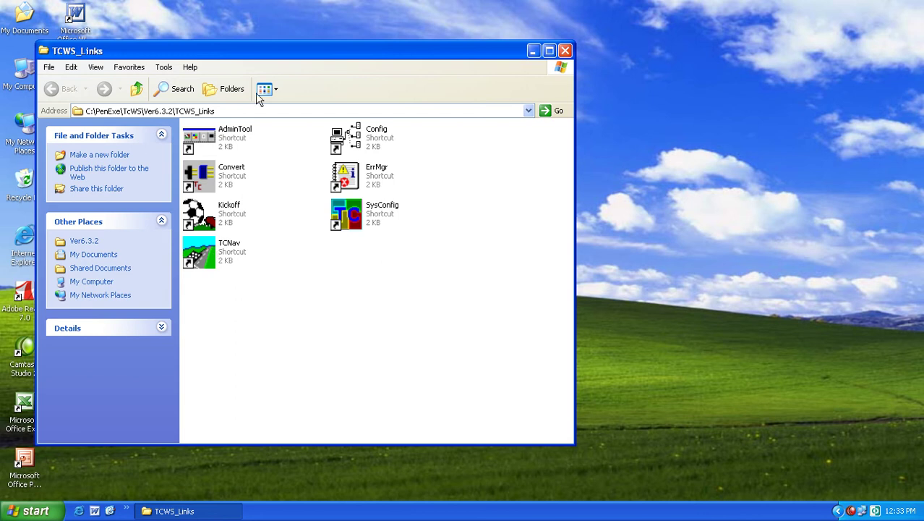
- Move aside and close the TCWS_Links window, then launch TotalChrom from the TCNav desktop shortcut
left_click_drag(250, 53, 482, 54)
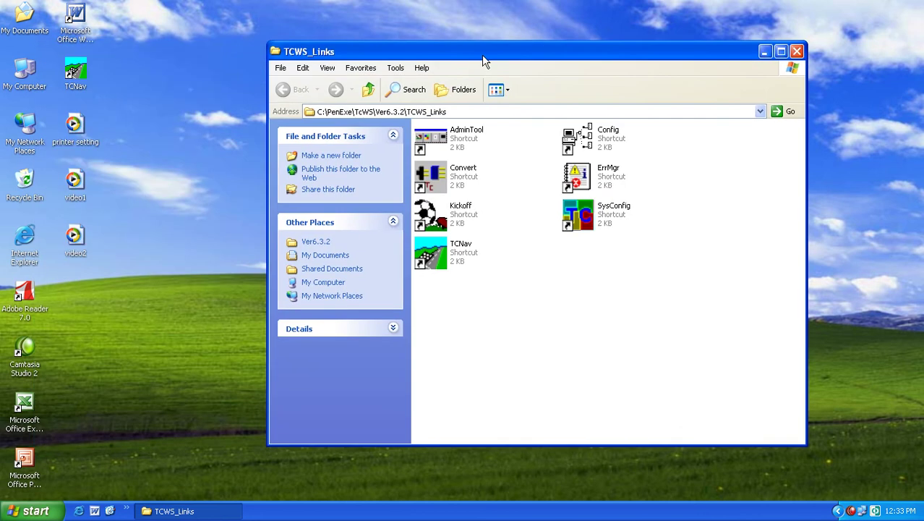
left_click(796, 51)
double_click(76, 72)
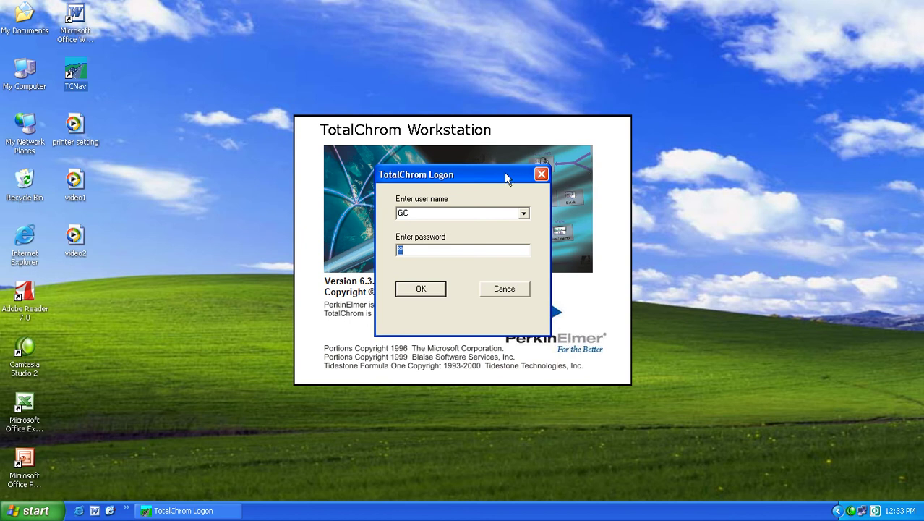
- Log on by choosing the user from the list and entering the account password
left_click(523, 213)
left_click(465, 228)
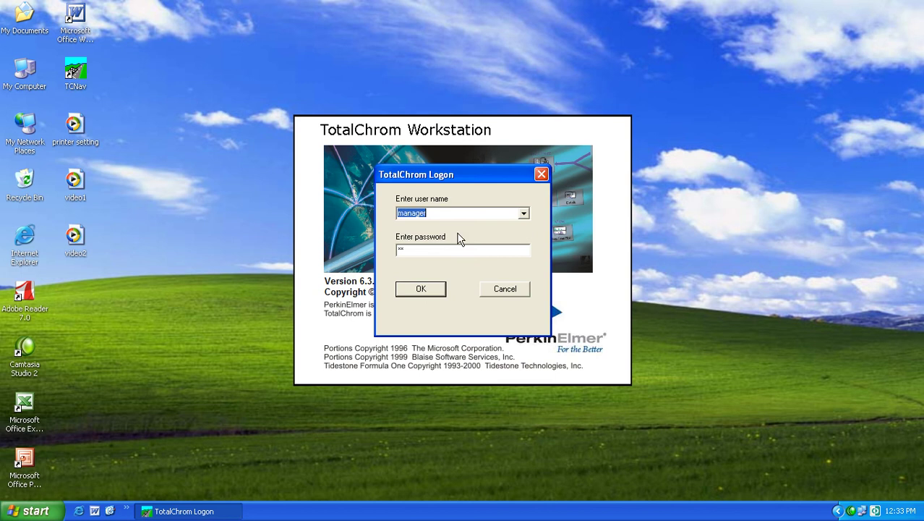
left_click(439, 248)
type("******")
key("Return")
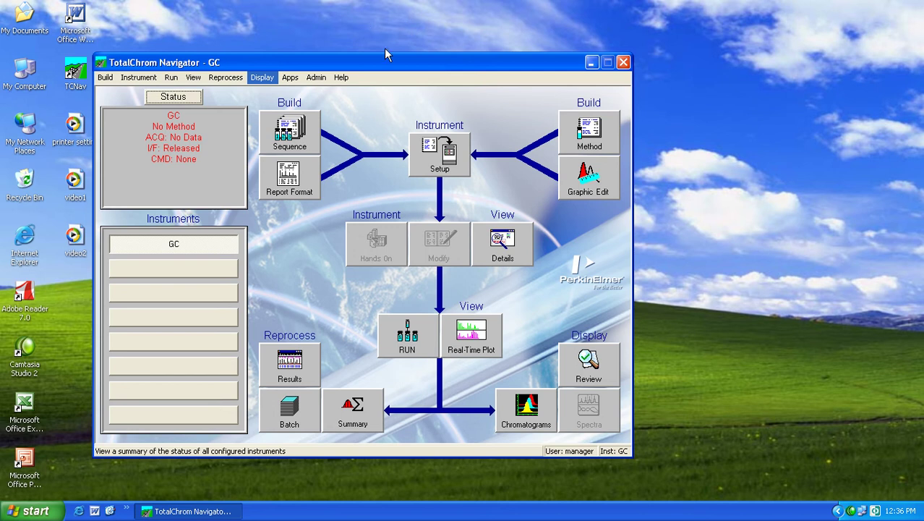
- Reposition the Navigator and take control of the GC instrument from the RUN commands
left_click_drag(376, 63, 447, 42)
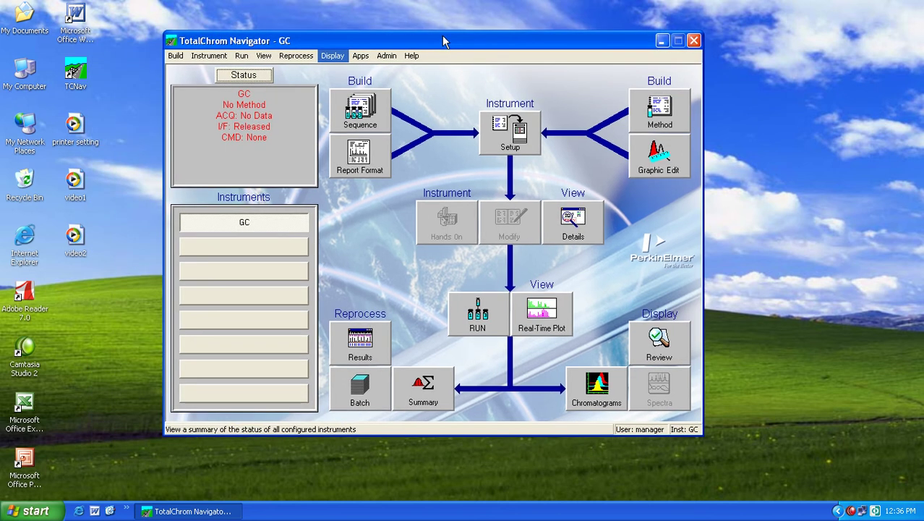
left_click(487, 309)
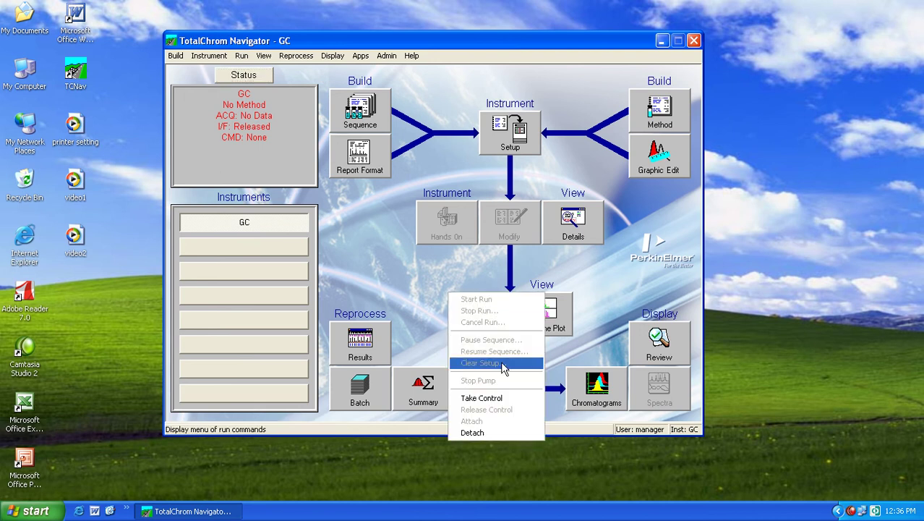
left_click(508, 403)
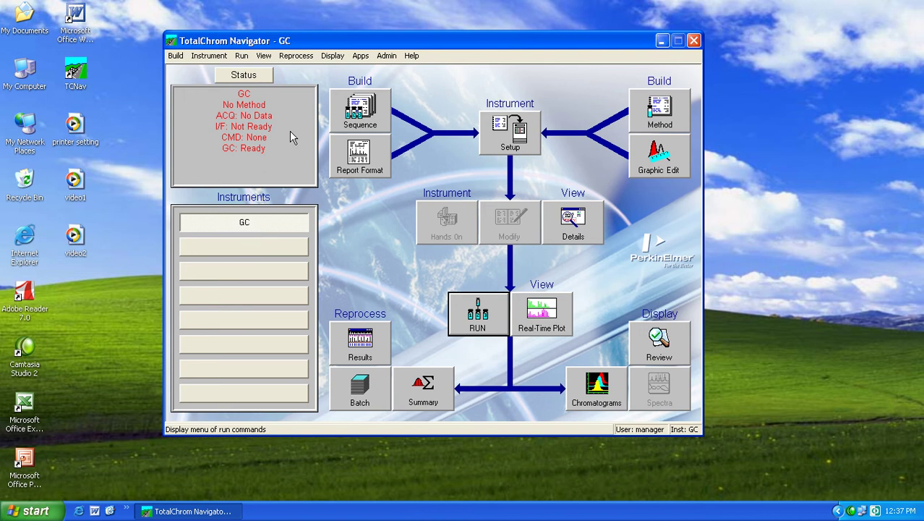
- Refresh the desktop twice, then launch the Method Editor with Build Method
right_click(766, 159)
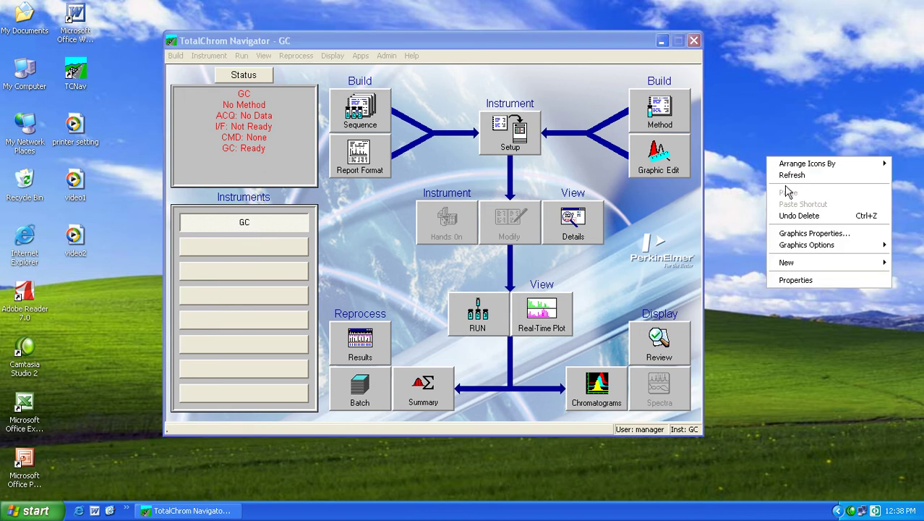
left_click(790, 177)
right_click(774, 160)
left_click(796, 179)
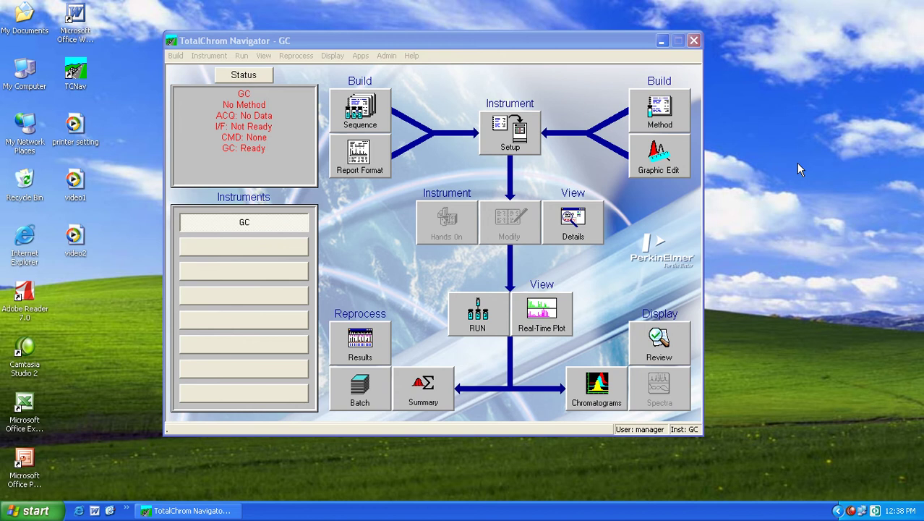
left_click(682, 110)
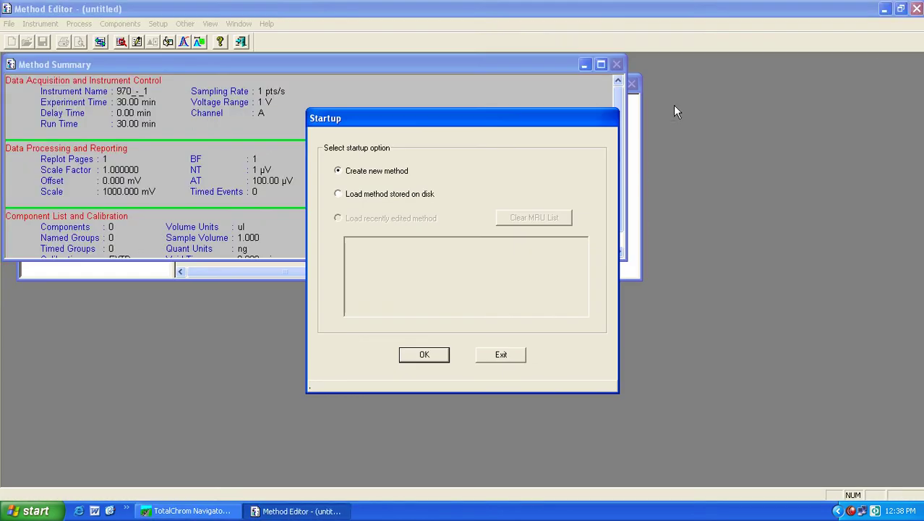
left_click(500, 355)
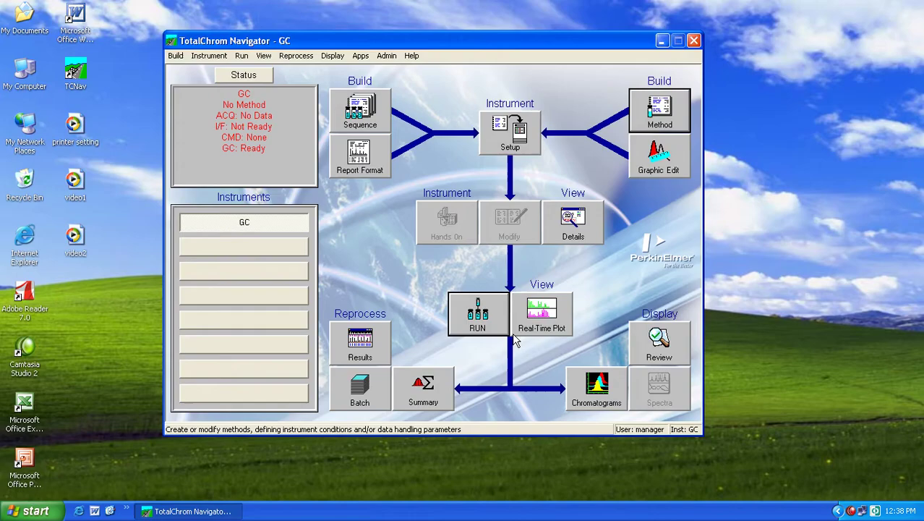
left_click(649, 110)
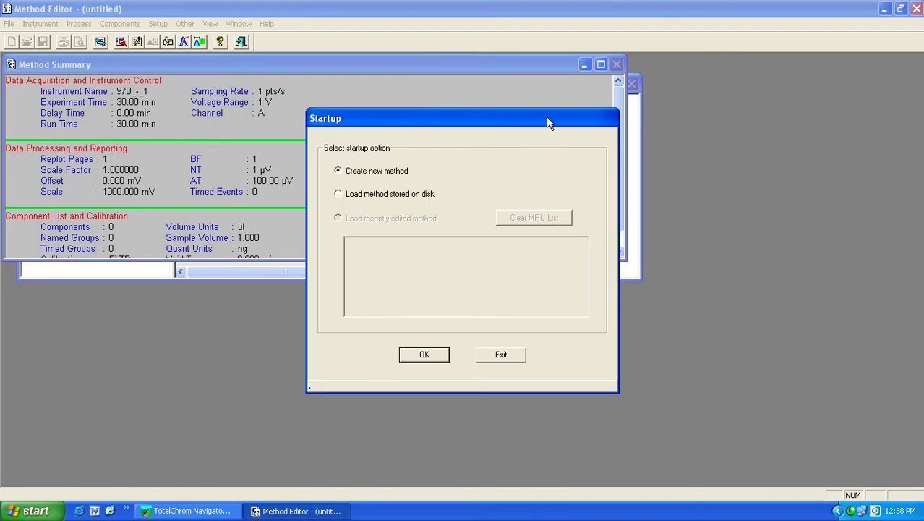
left_click_drag(499, 128, 506, 90)
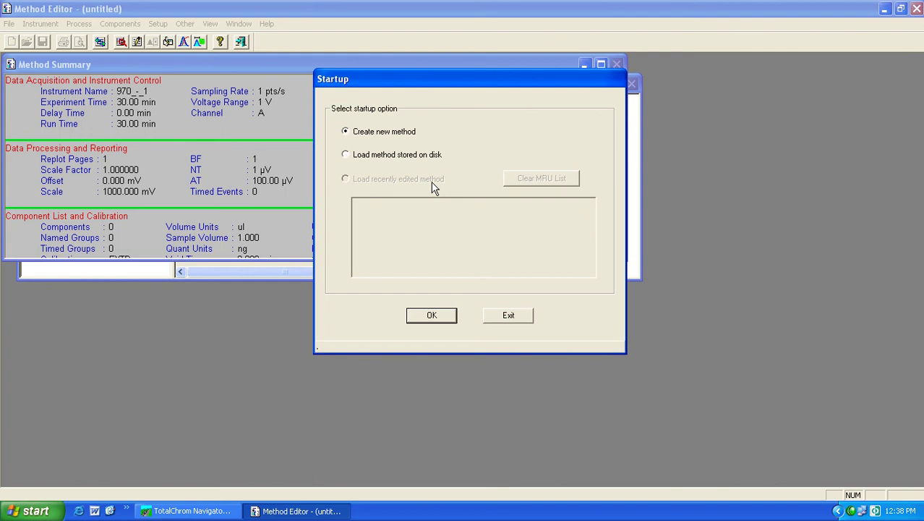
- Create a new method and select GC as its instrument
left_click(435, 317)
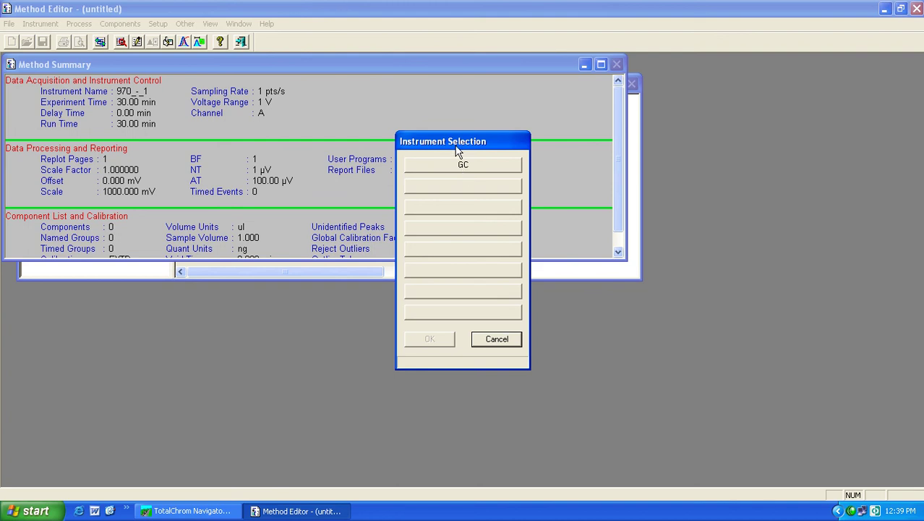
left_click(466, 166)
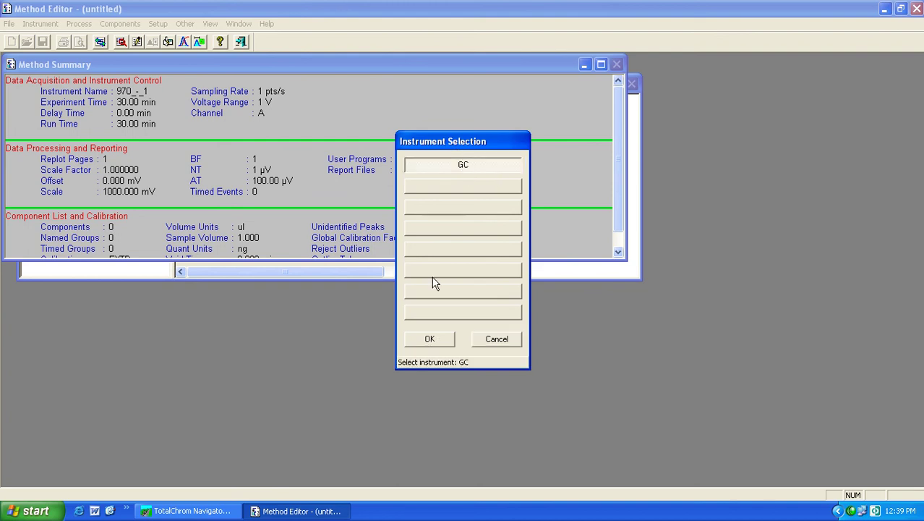
left_click(430, 338)
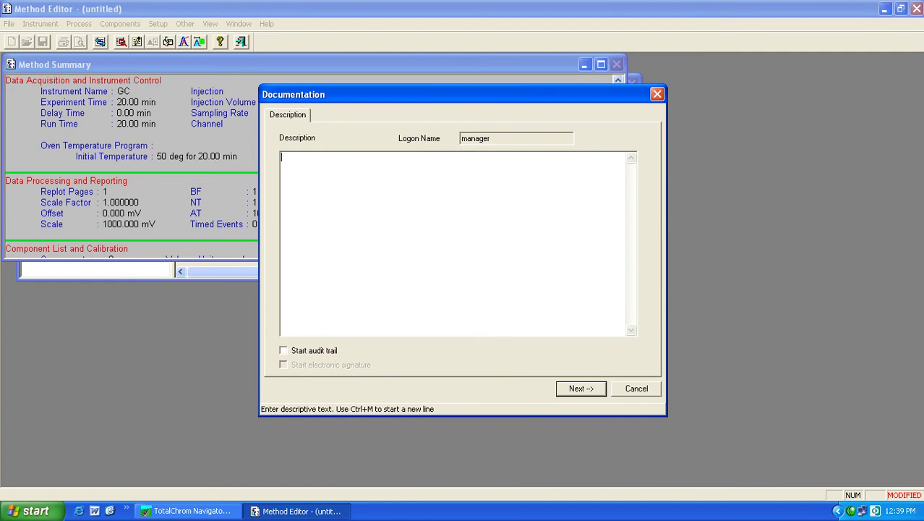
- Enter 'test' as the method description and go on to Instrument Notes
type("test")
left_click(588, 389)
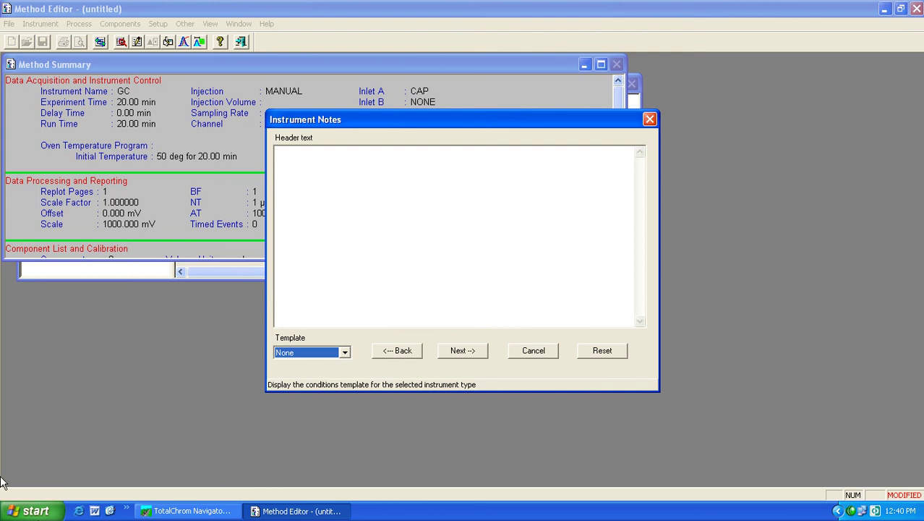
- Keep the Instrument Notes header template set to None
left_click(345, 352)
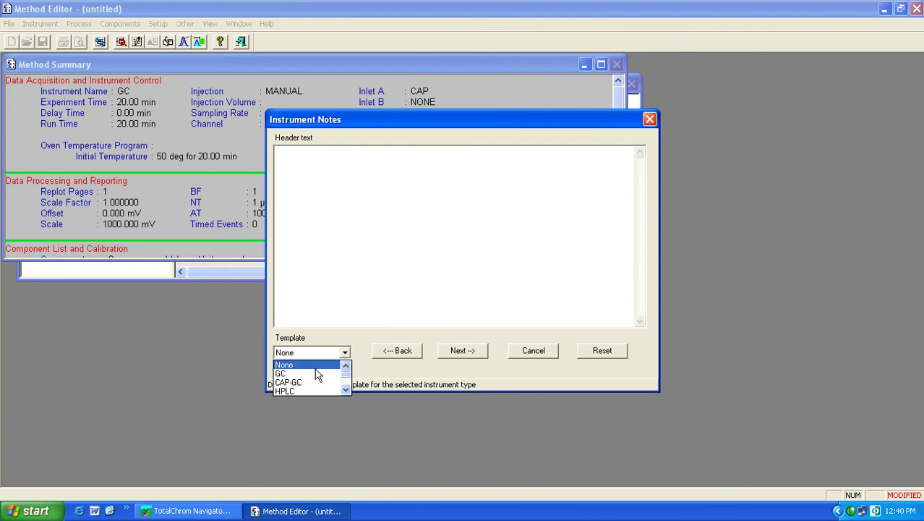
left_click(316, 368)
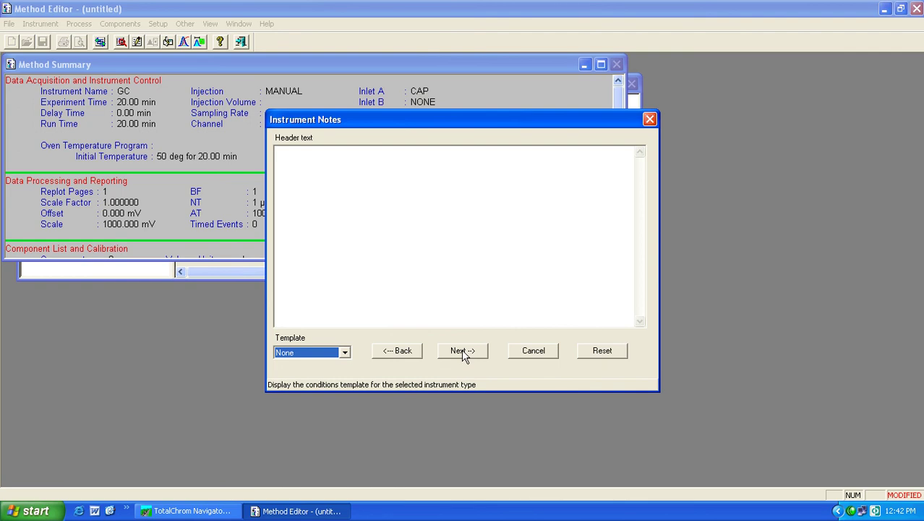
- Advance from the blank Instrument Notes to the Data Acquisition settings
left_click(463, 350)
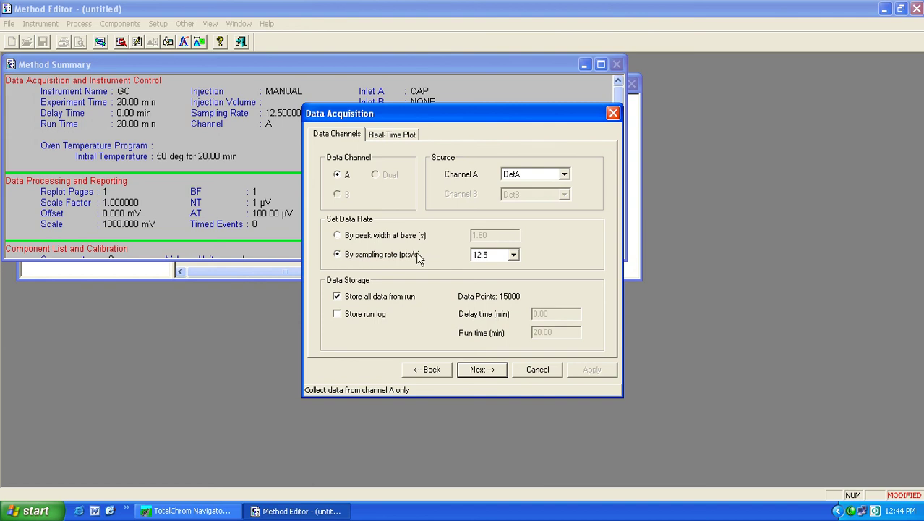
- Keep Channel A's sampling rate at 12.5 points per second
left_click(514, 255)
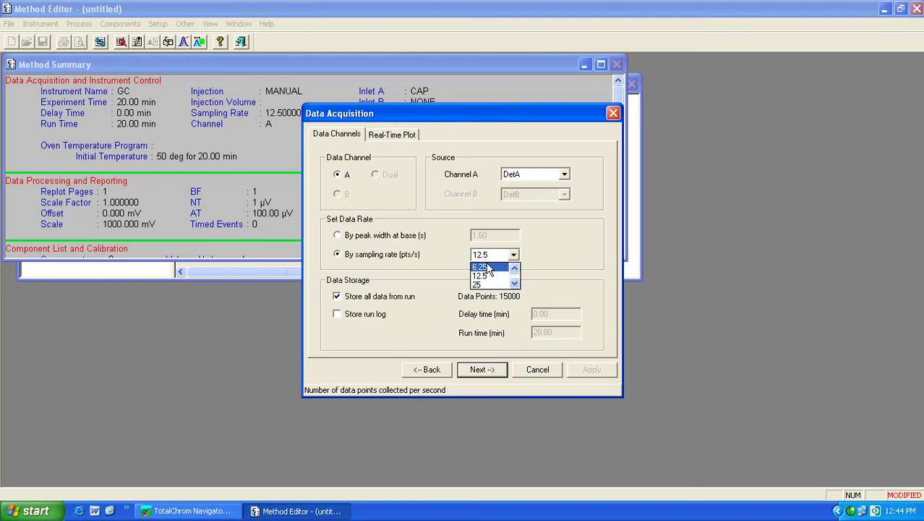
left_click(512, 256)
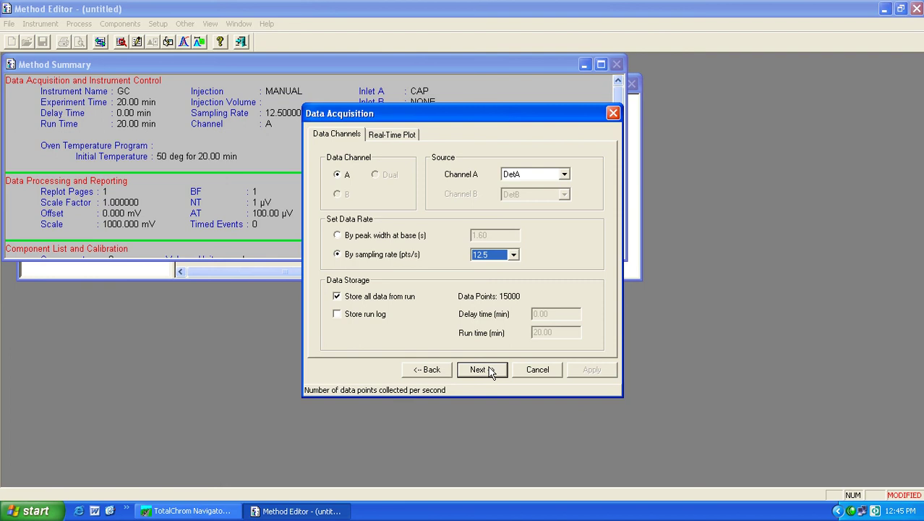
- Keep DetA as the source detector for data channel A
left_click(565, 176)
left_click(564, 178)
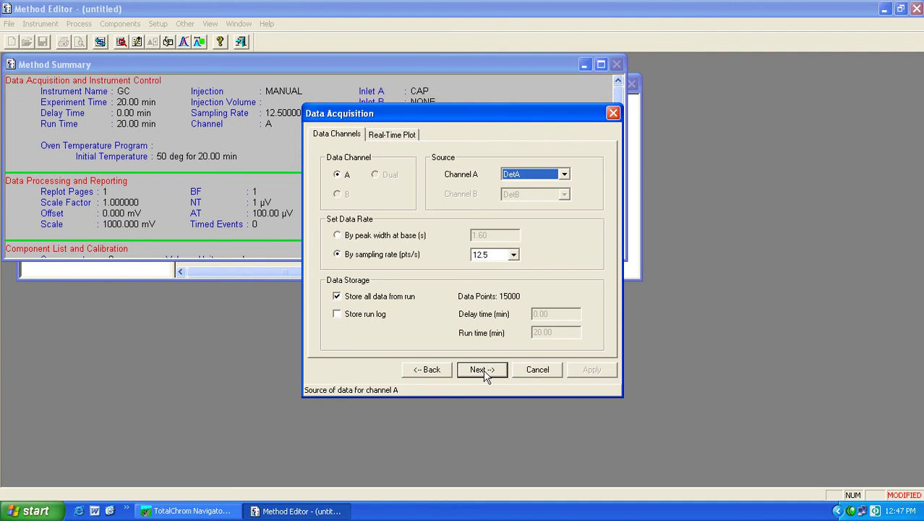
- Advance to Instrument Control and select the oven's 50 °C initial temperature cell
left_click(484, 375)
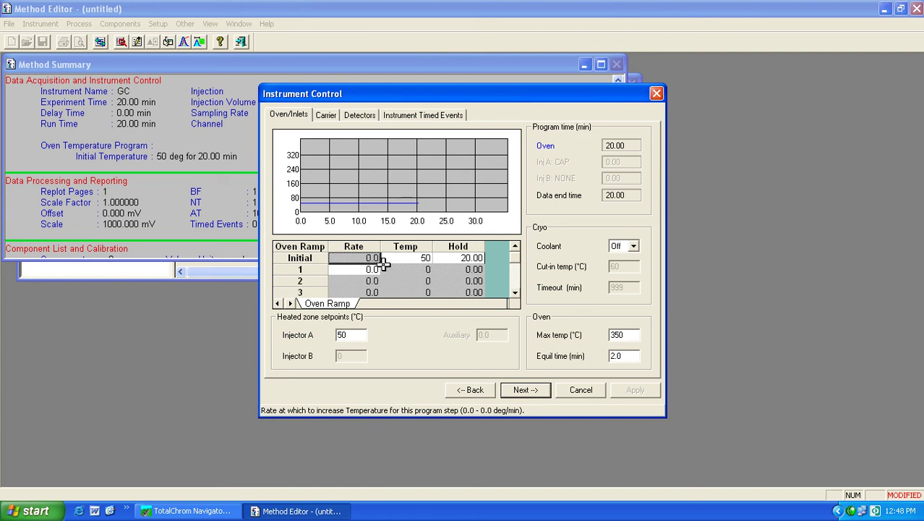
left_click(427, 258)
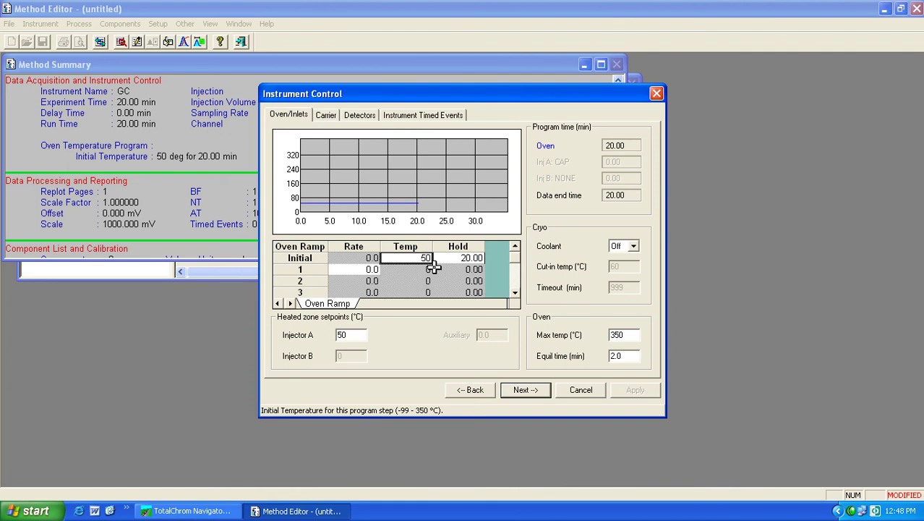
- Set the initial hold to 2.0 min, then ramp 1 at 2.0 °C/min to 150 °C
left_click(471, 259)
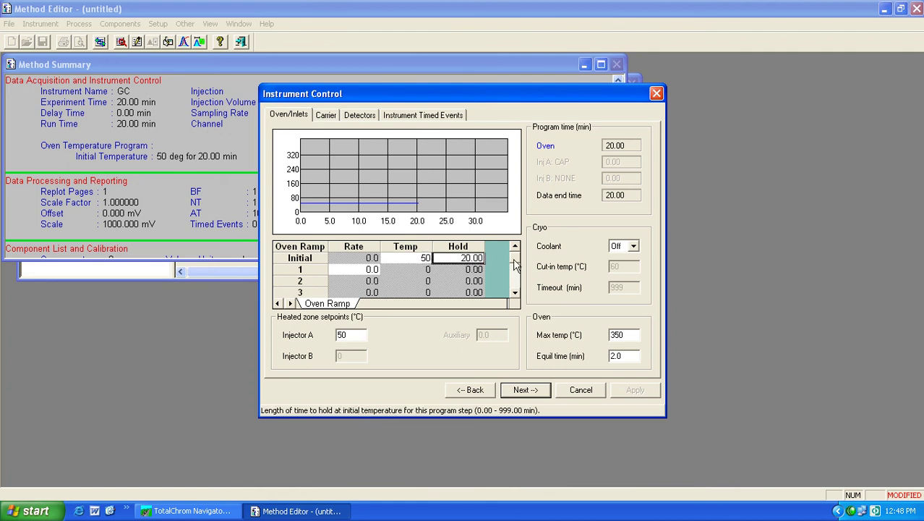
type("2.0")
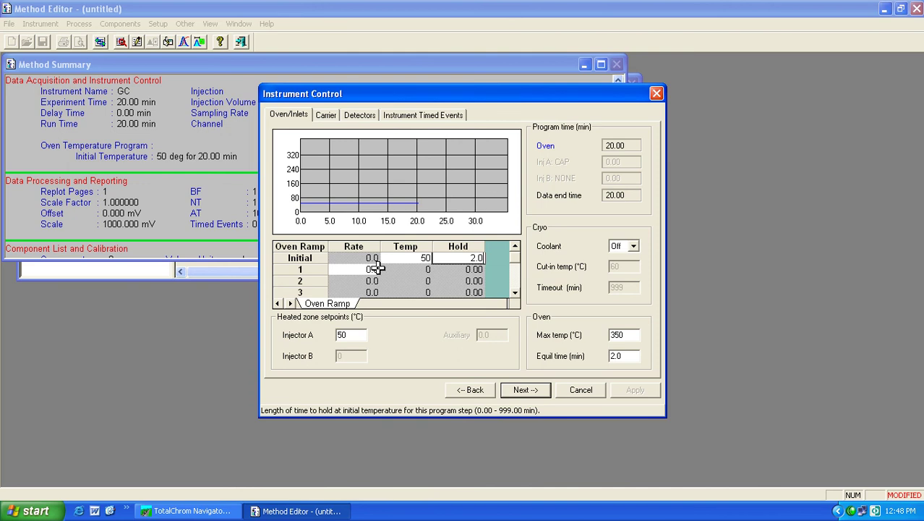
left_click(377, 268)
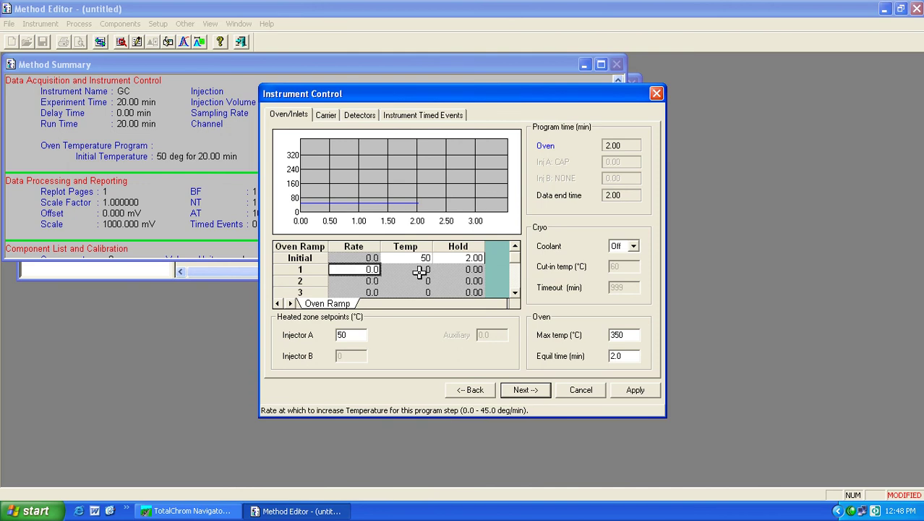
type("2.0")
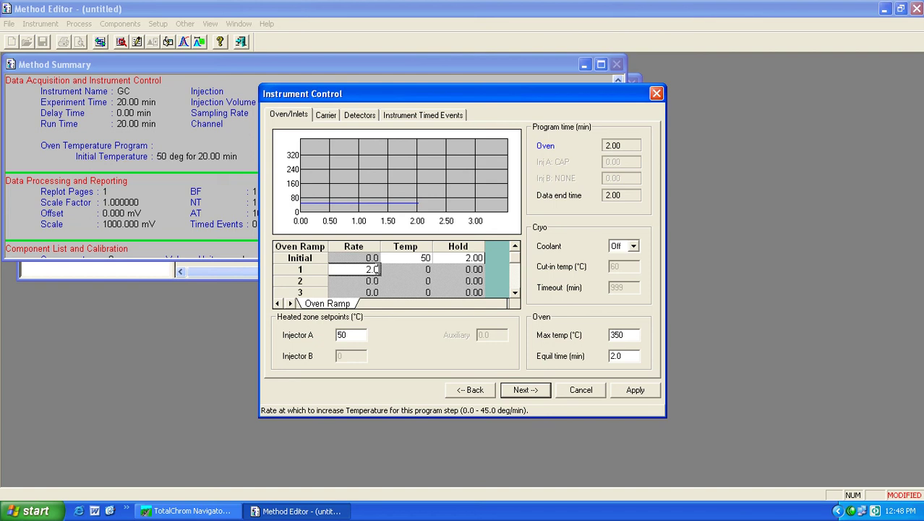
left_click(408, 268)
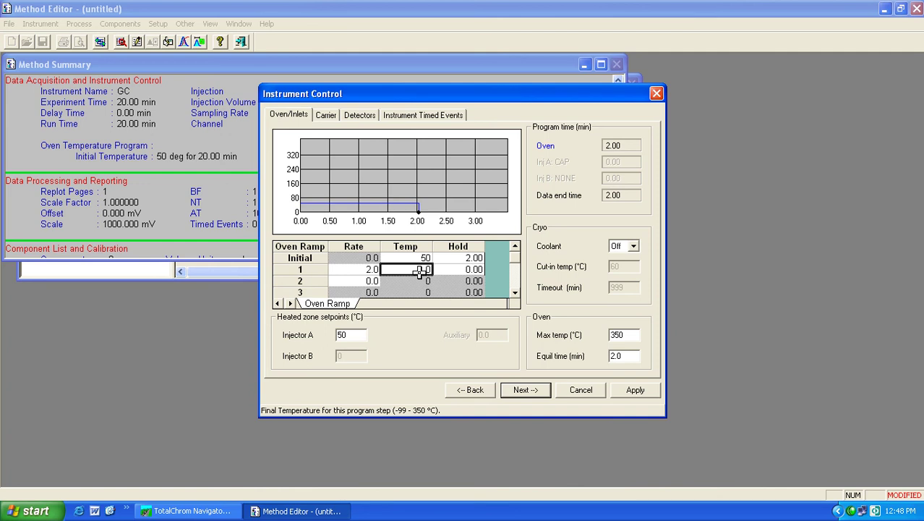
type("150")
left_click(470, 269)
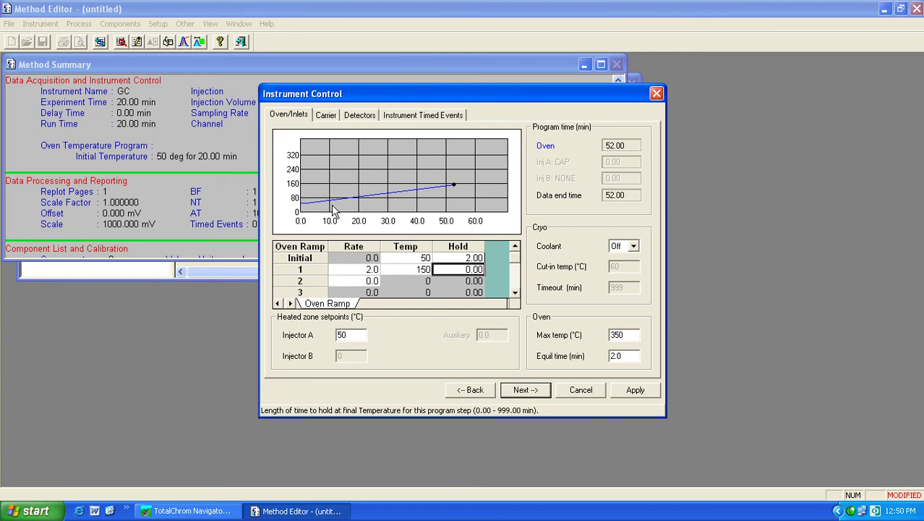
- Enter a 20.0 min hold for ramp step 1 at 150 °C
type("20.0")
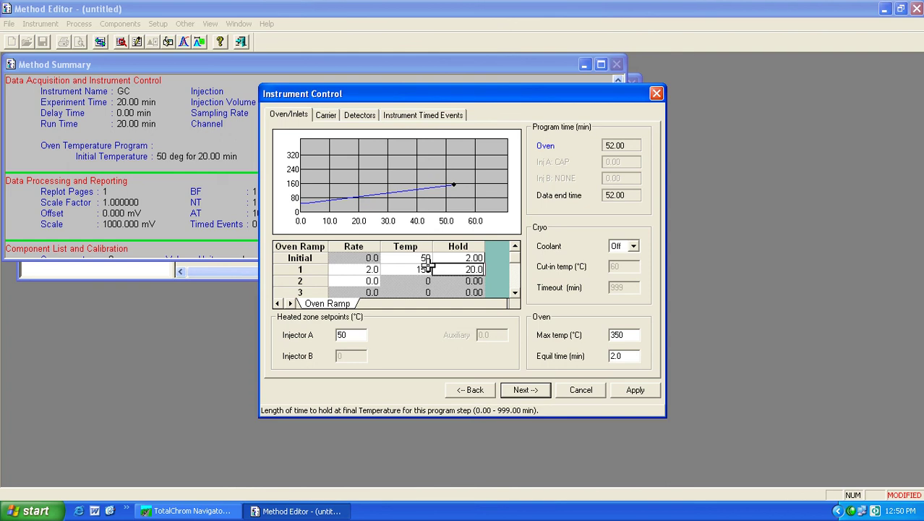
left_click(373, 281)
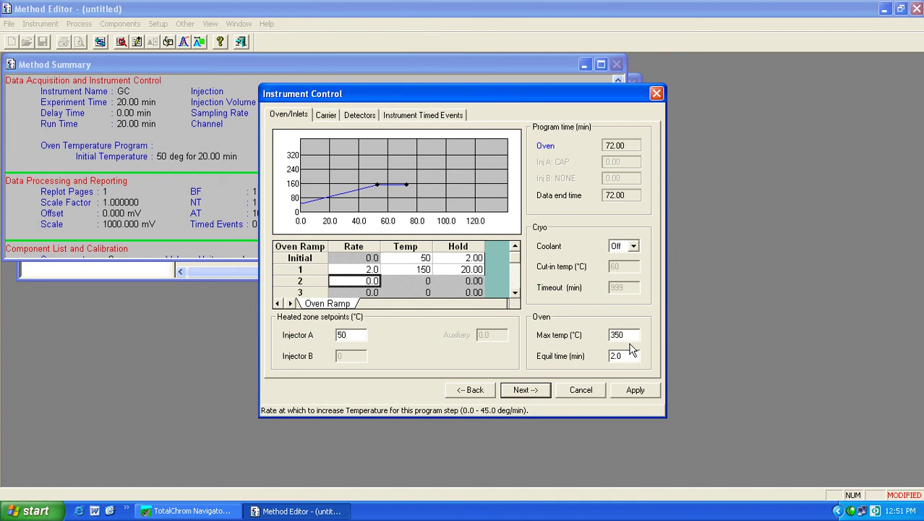
- Replace the Injector A heated zone setpoint with 200
double_click(344, 334)
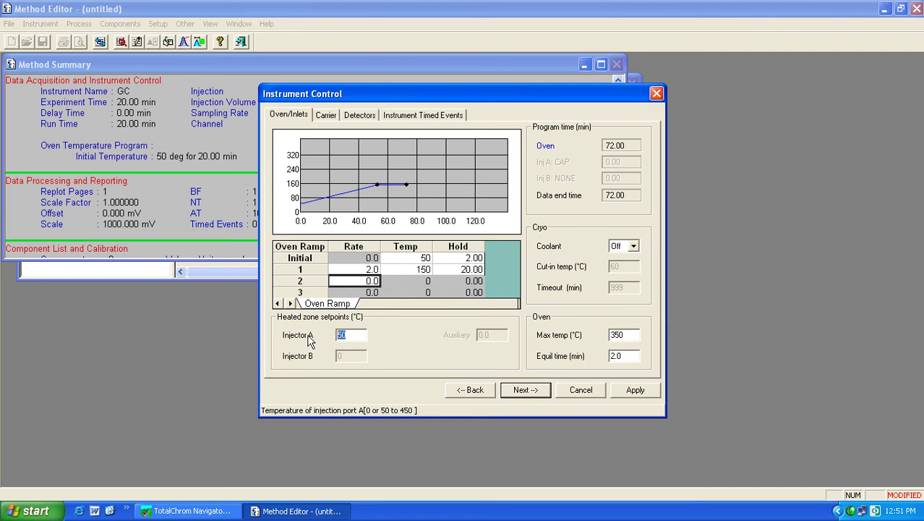
type("200")
- Check Carrier A's 14.0 initial setpoint, then go back to the Oven/Inlets tab
left_click(327, 117)
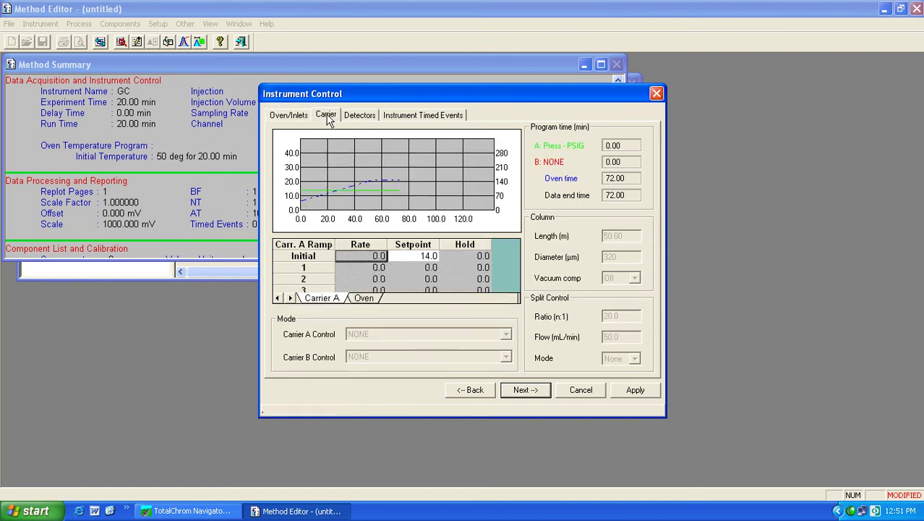
left_click(428, 257)
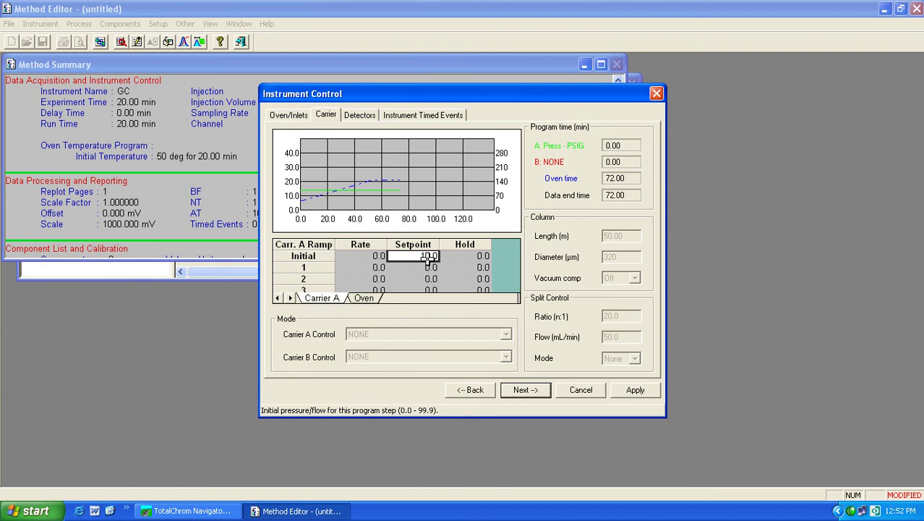
left_click(292, 116)
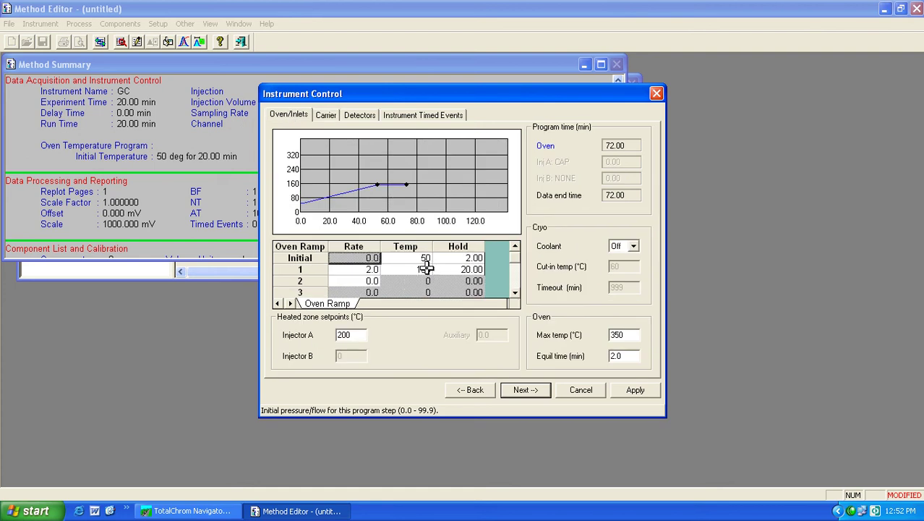
left_click(419, 269)
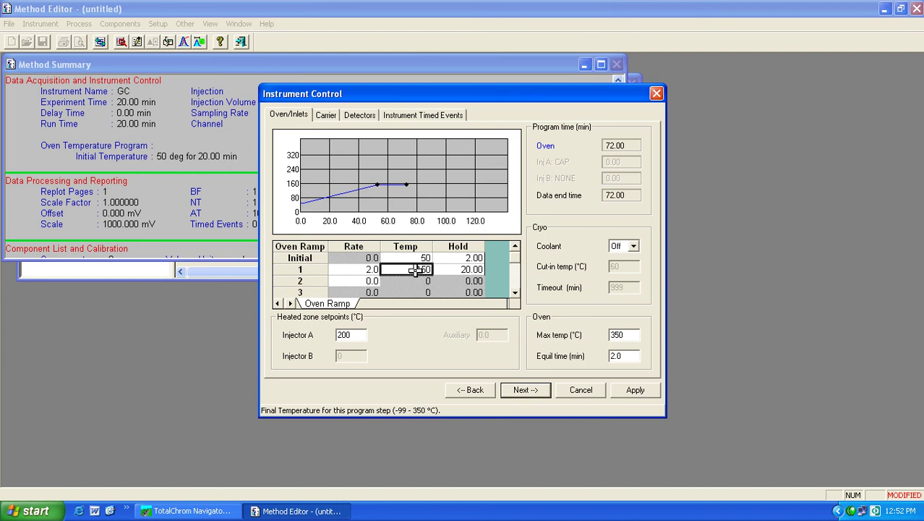
left_click(467, 269)
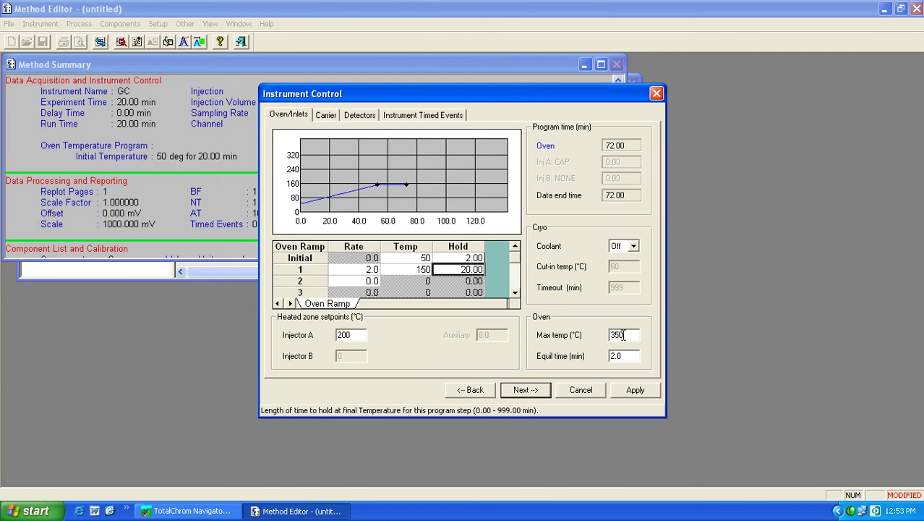
left_click(415, 267)
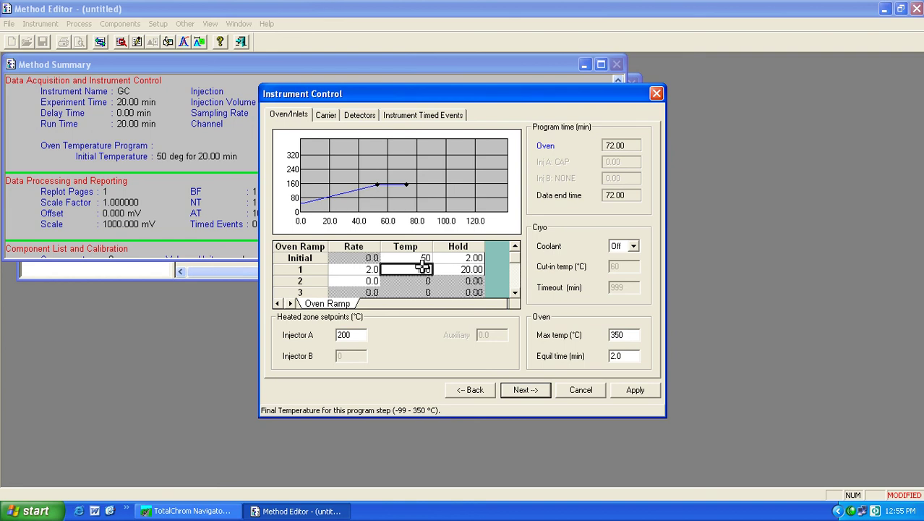
- Replace Carrier A's 14.0 initial setpoint with 0.0 and bring up the FID detector settings
left_click(327, 116)
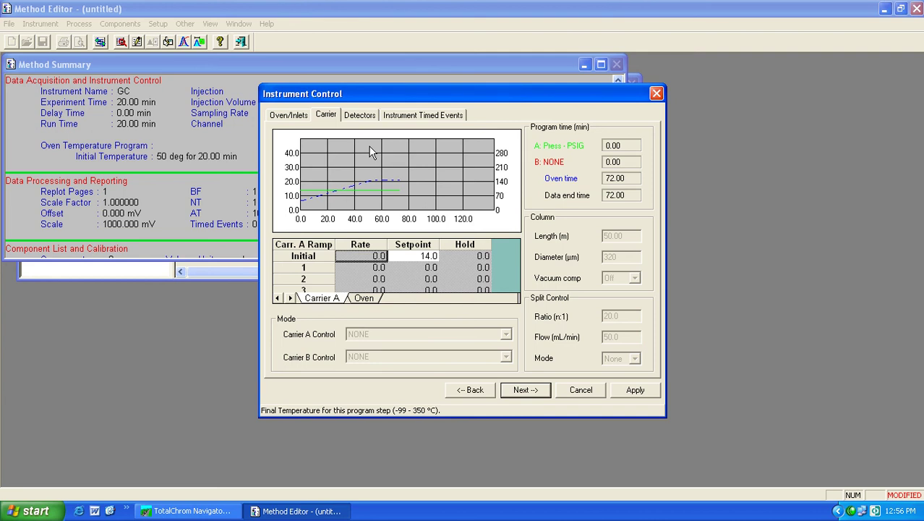
left_click(428, 256)
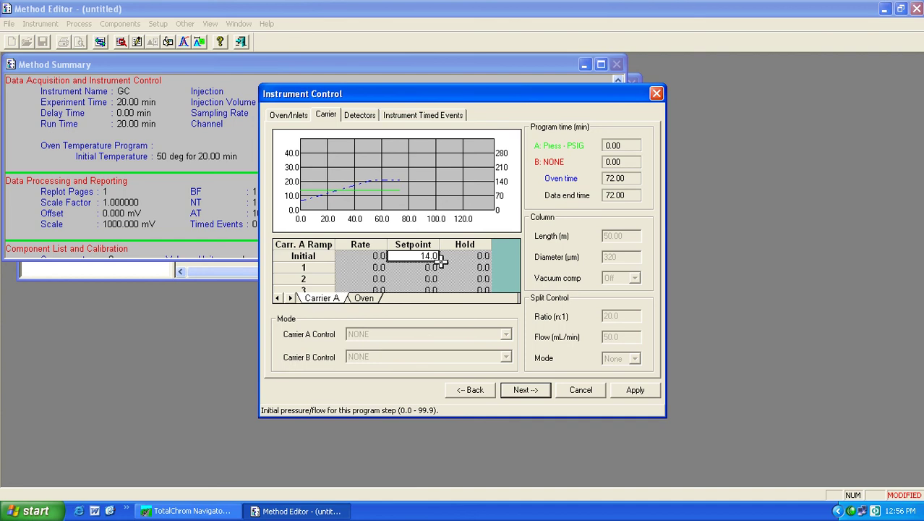
key("BackSpace")
key("BackSpace")
key("BackSpace")
key("BackSpace")
type("0.0")
left_click(477, 257)
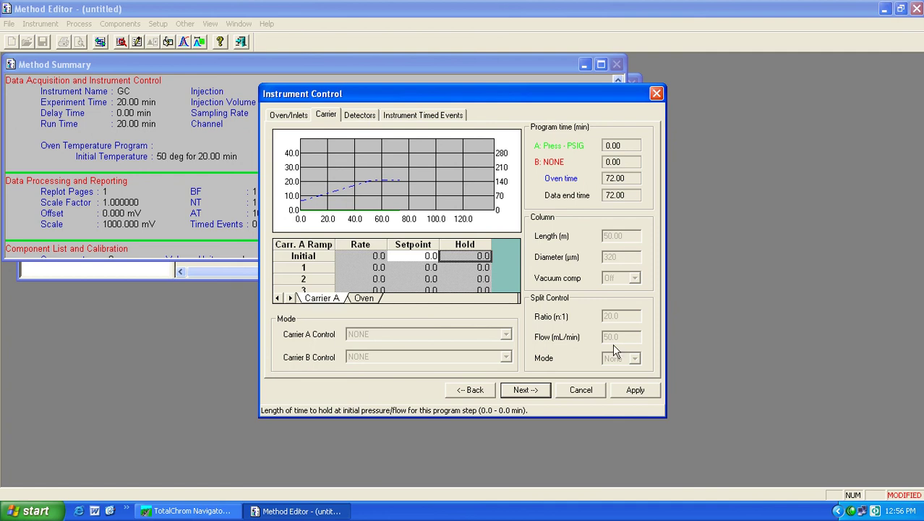
left_click(362, 118)
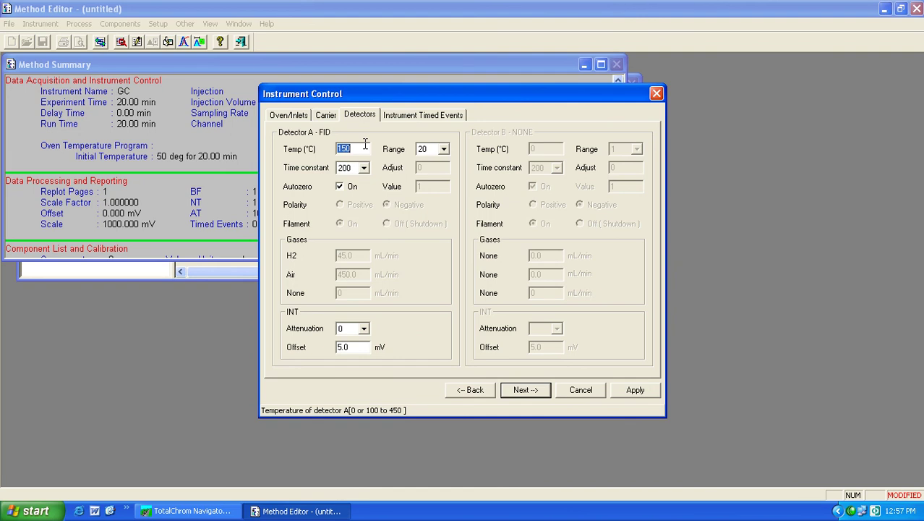
- Enter 200 for the FID detector, keeping range 20 and time constant 200
type("200")
left_click(445, 151)
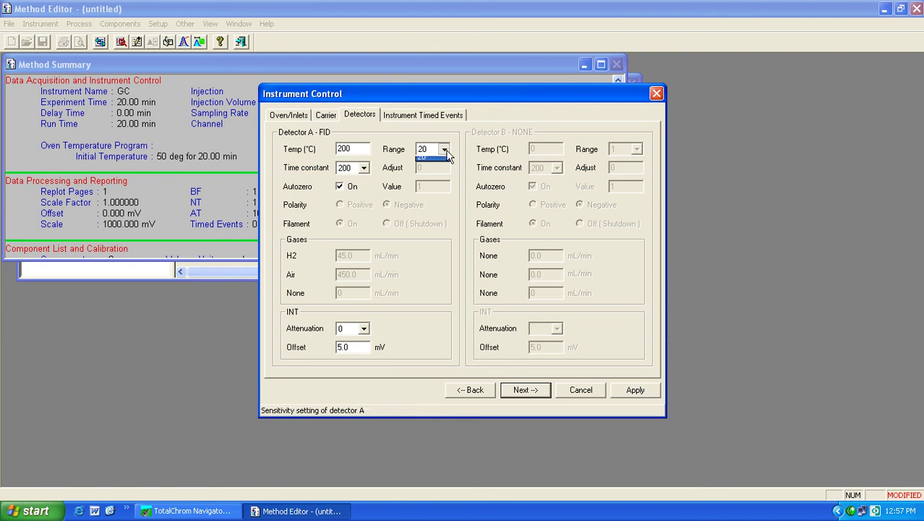
left_click(447, 154)
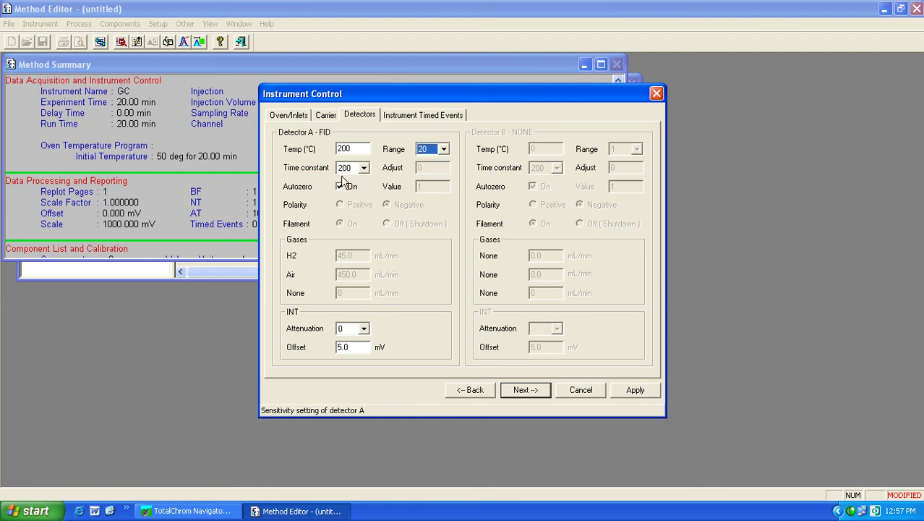
left_click(364, 168)
left_click(365, 169)
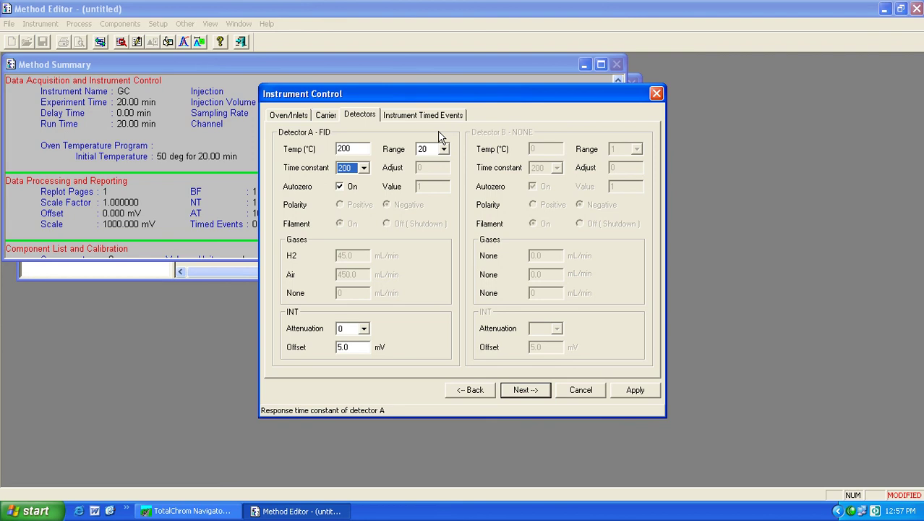
left_click(363, 168)
left_click(367, 171)
- Recheck range 20 and time constant 200, then return to the oven ramp settings
left_click(444, 150)
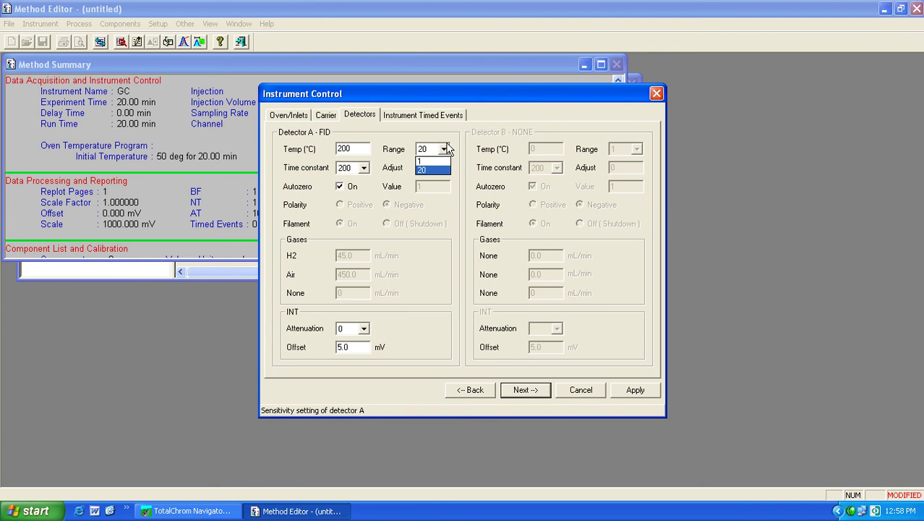
left_click(446, 152)
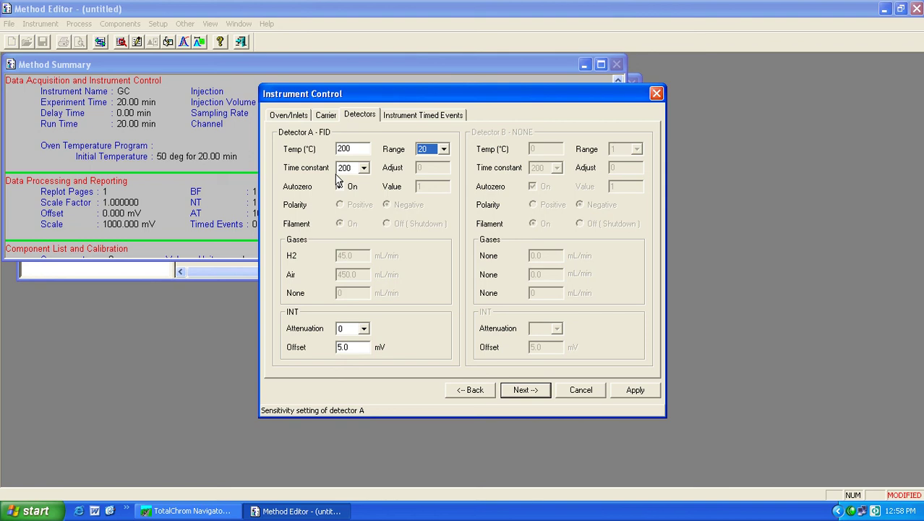
left_click(365, 168)
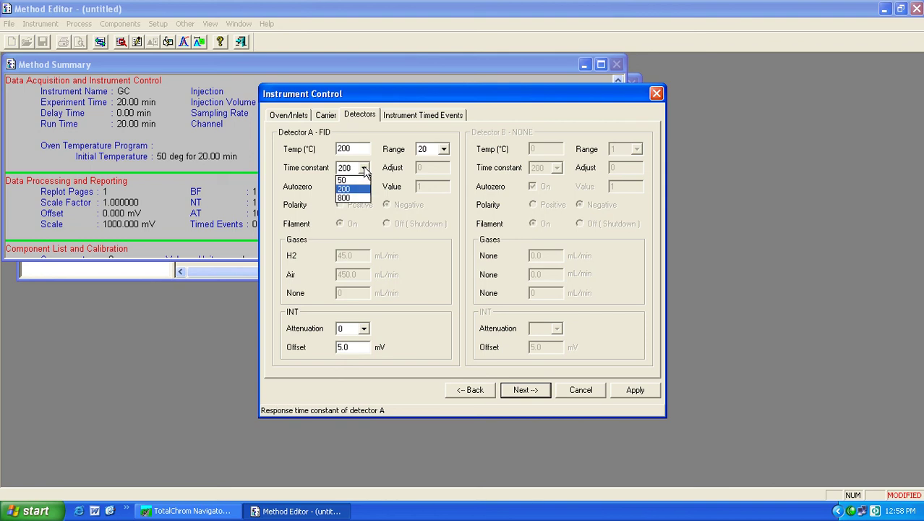
left_click(365, 169)
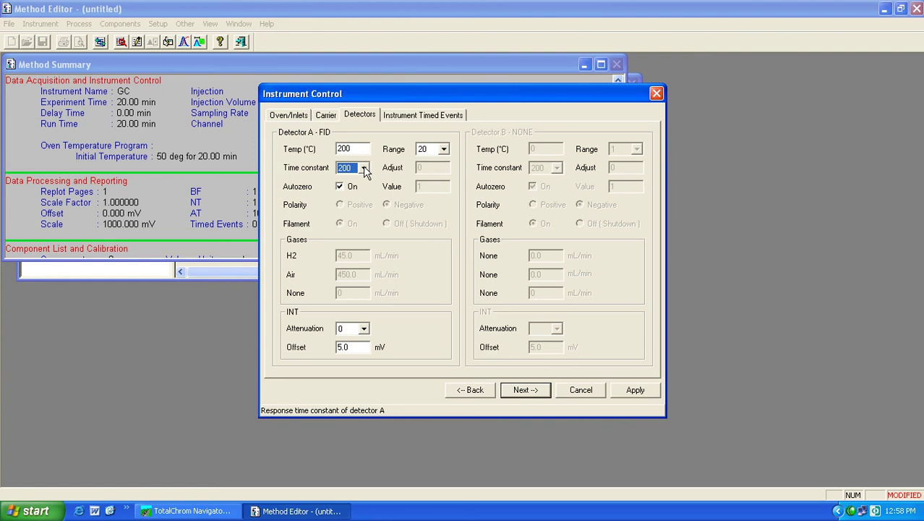
left_click(365, 169)
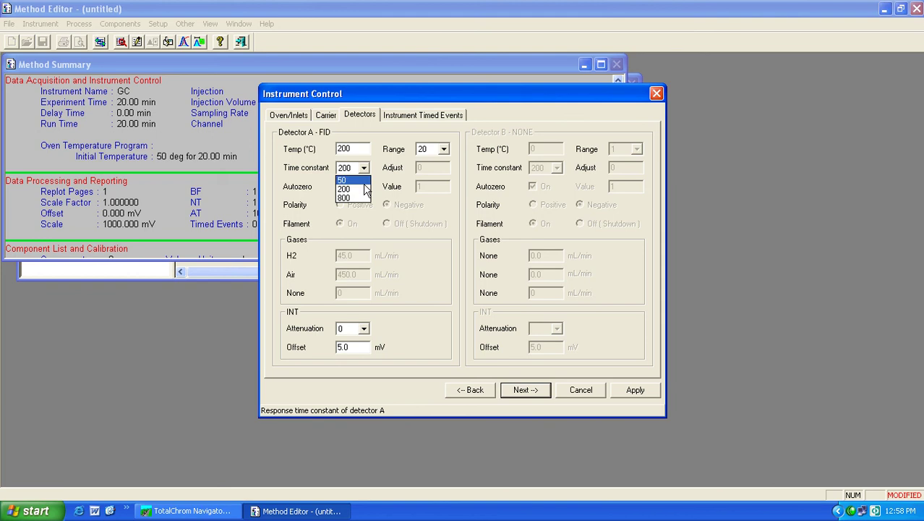
left_click(366, 168)
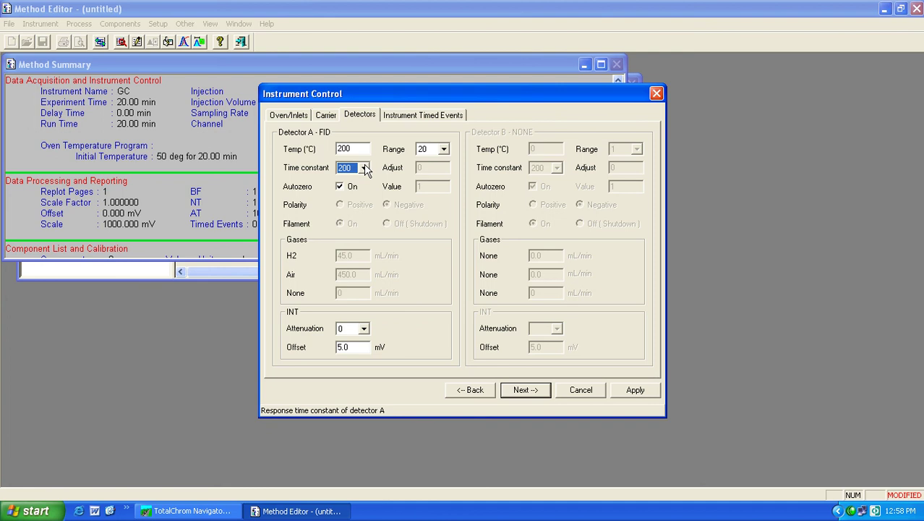
left_click(294, 117)
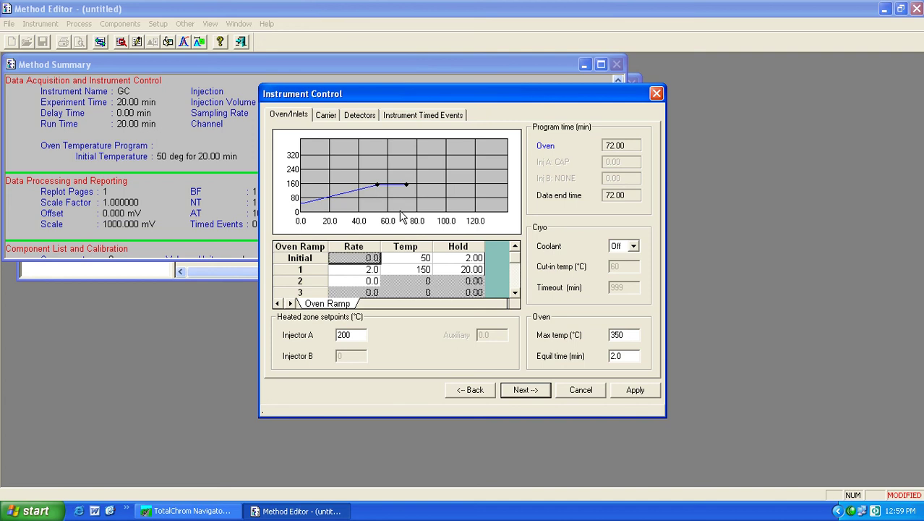
- Show the FID detector settings: 200 °C, range 20, time constant 200
left_click(365, 116)
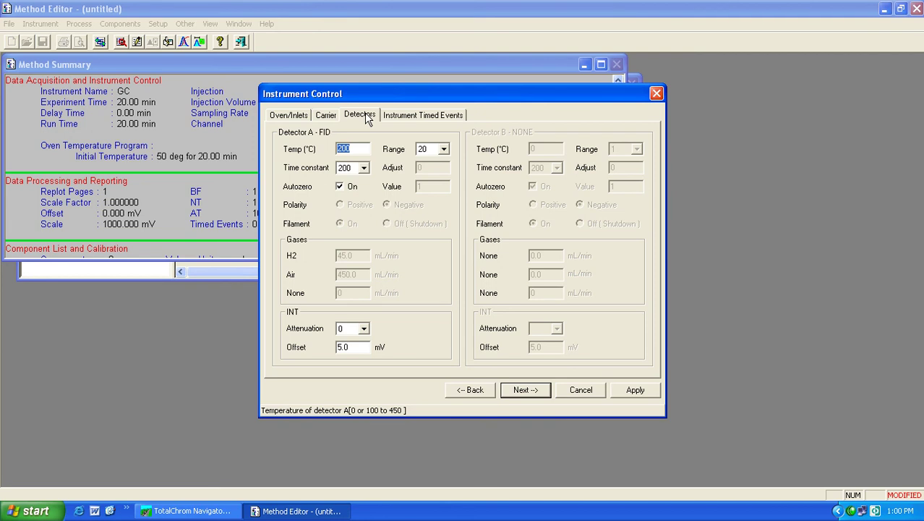
left_click(364, 168)
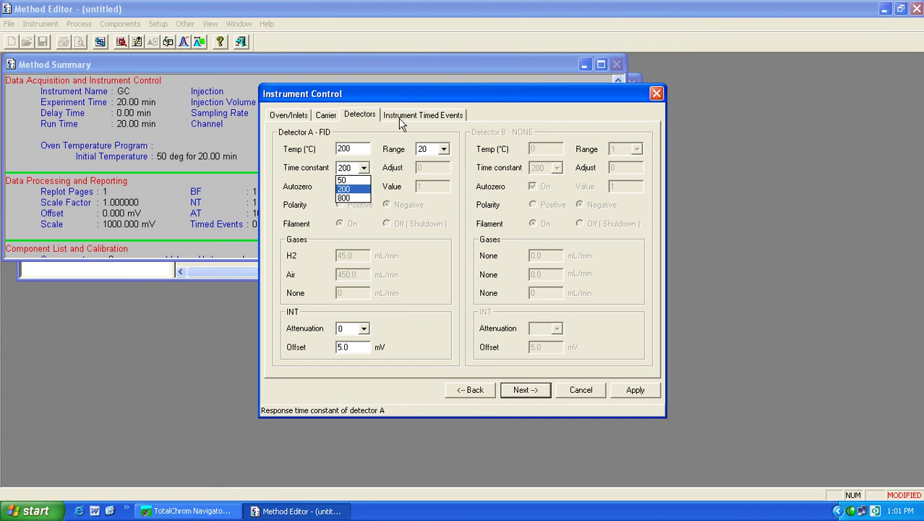
left_click(357, 190)
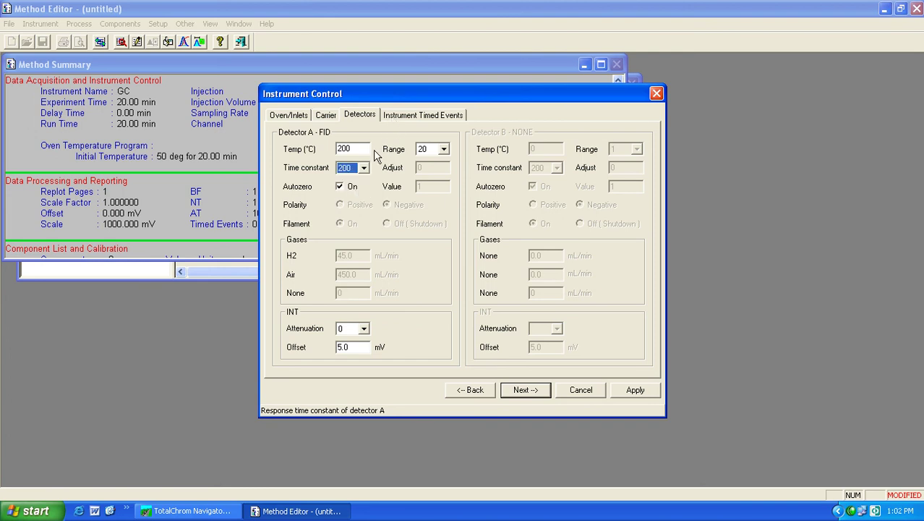
- Switch to Instrument Timed Events and leave ATT1 as the selected event
left_click(425, 116)
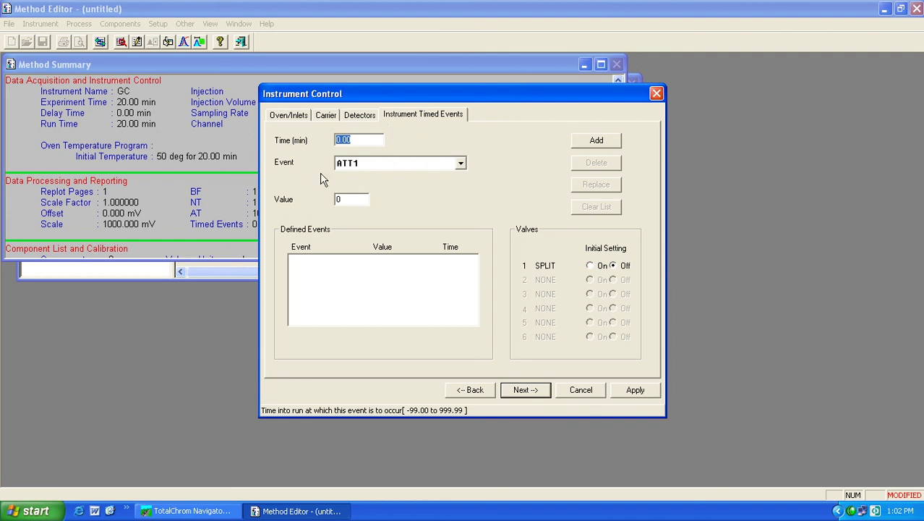
left_click(460, 165)
left_click(461, 165)
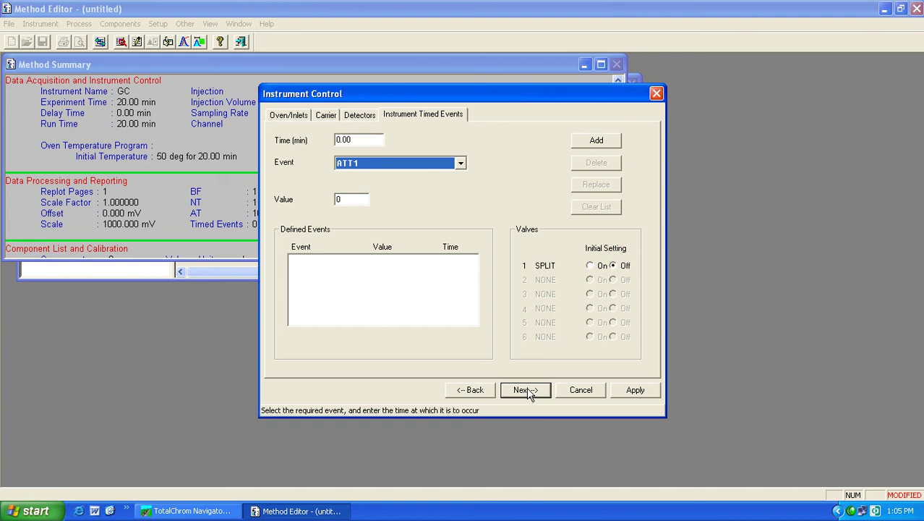
- Leave Instrument Control for the Process Integration page (bunching factor 1, area threshold 100.00 µV)
left_click(527, 389)
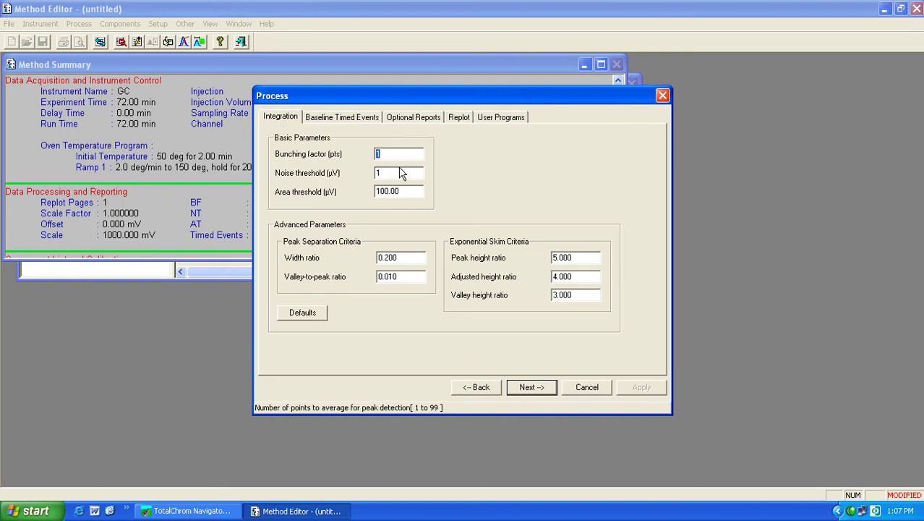
key("Tab")
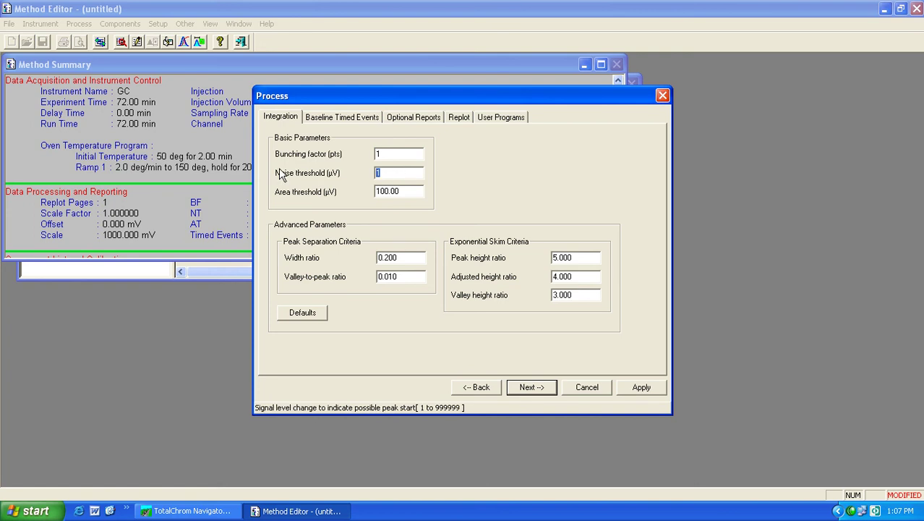
type("8")
left_click(403, 191)
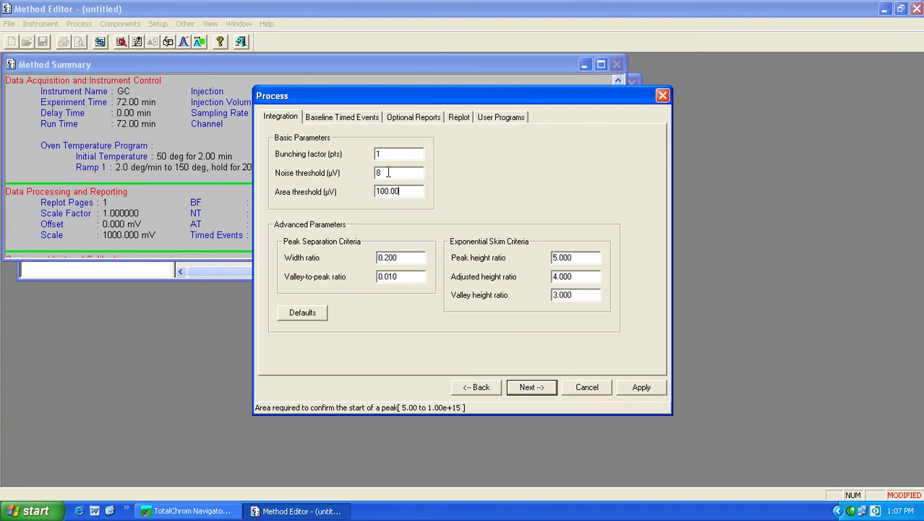
double_click(388, 172)
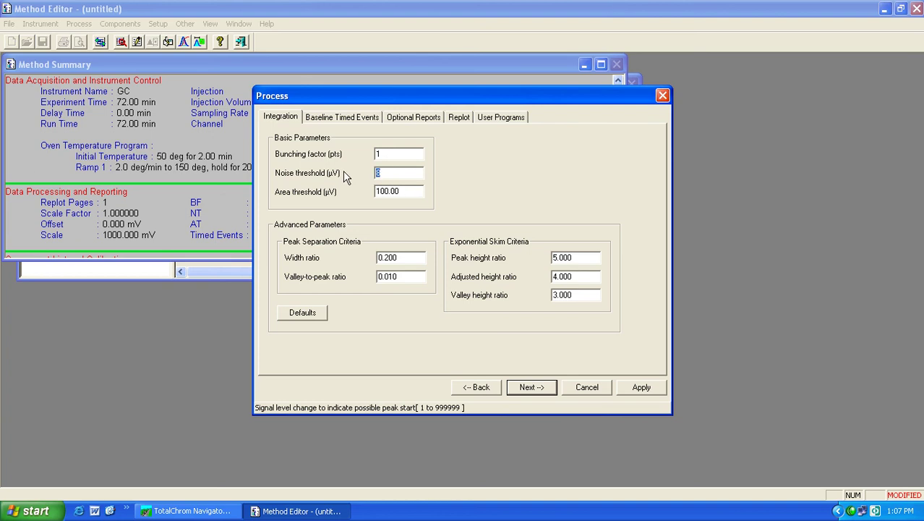
type("1")
left_click(376, 191)
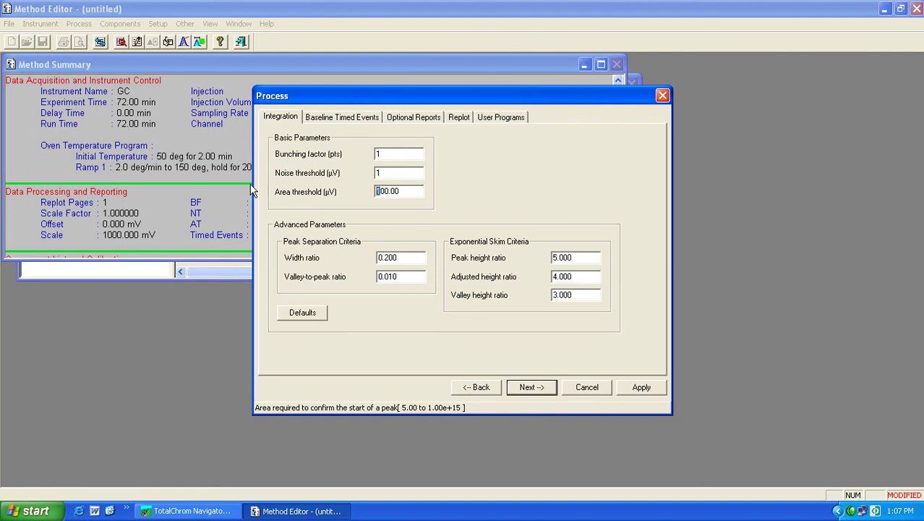
type("5")
left_click(403, 257)
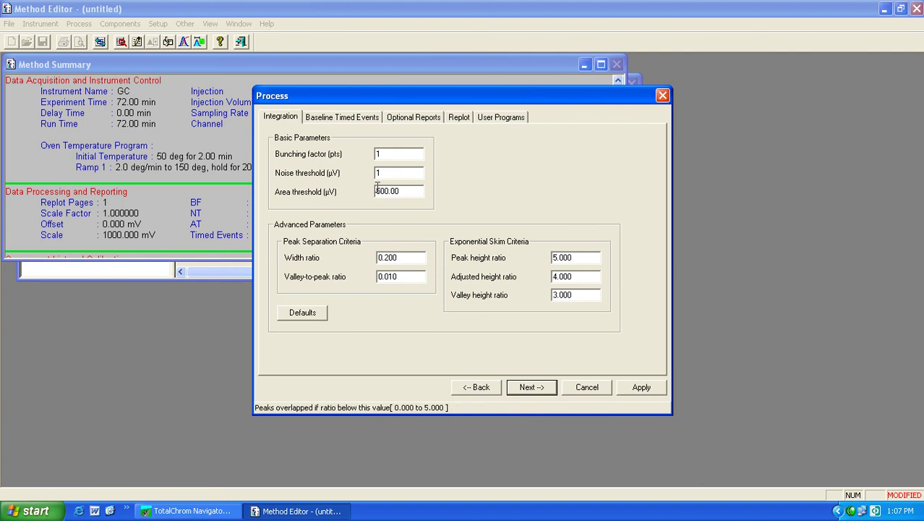
left_click_drag(377, 191, 360, 189)
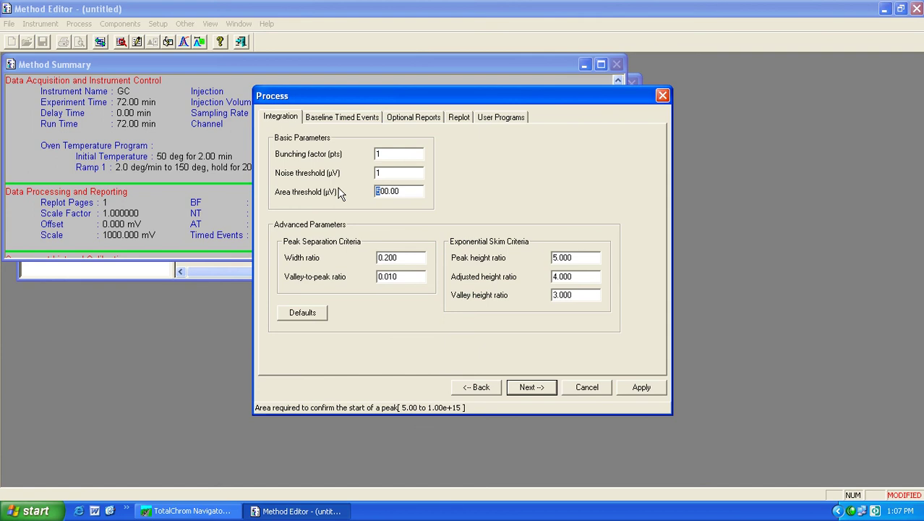
type("1")
- Add a Set Bunching Factor (BF) baseline timed event at 0.000 min with value 1
left_click(370, 119)
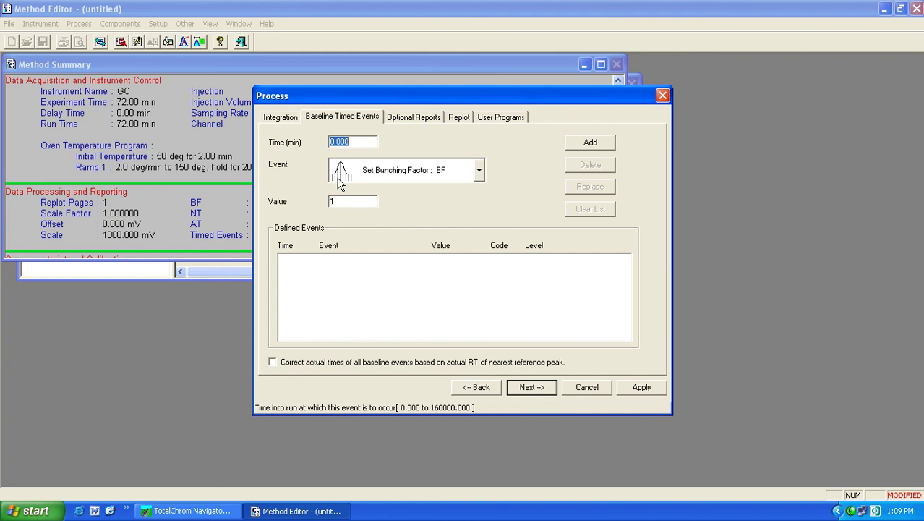
left_click(479, 170)
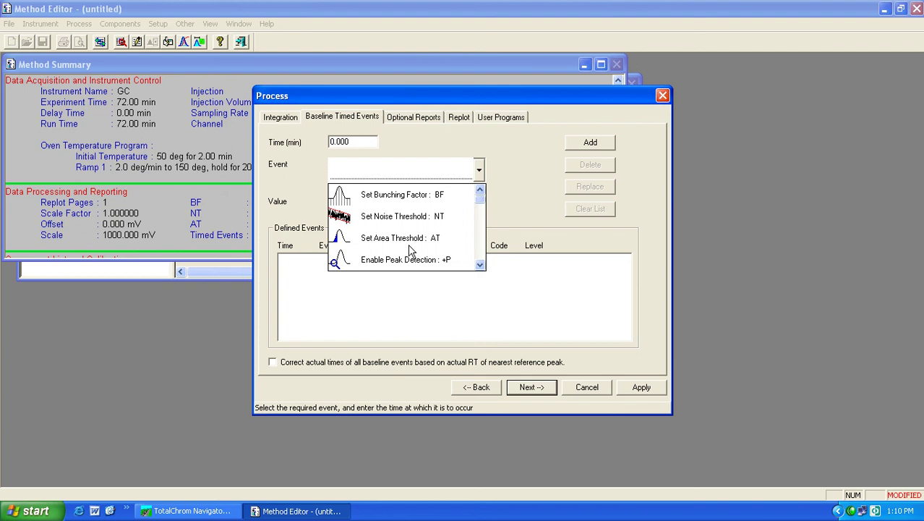
left_click(480, 265)
left_click_drag(480, 267, 480, 268)
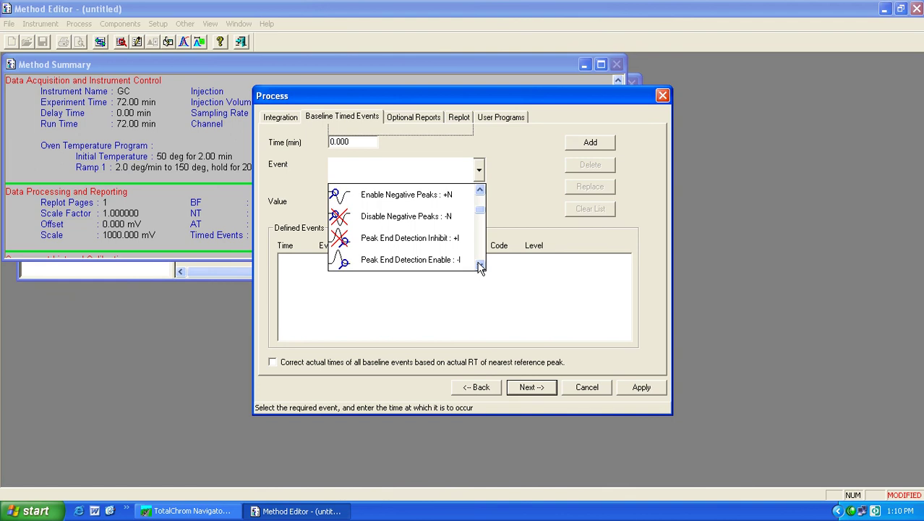
left_click_drag(480, 210, 479, 192)
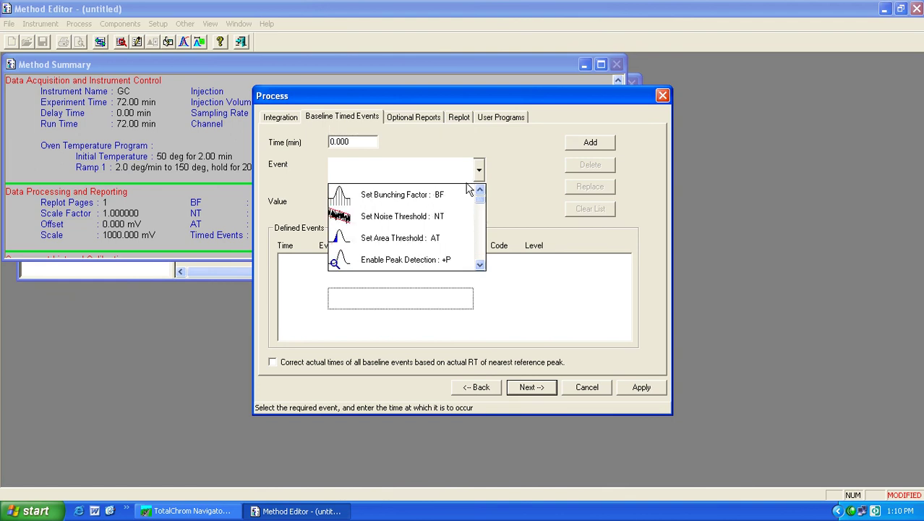
left_click(416, 202)
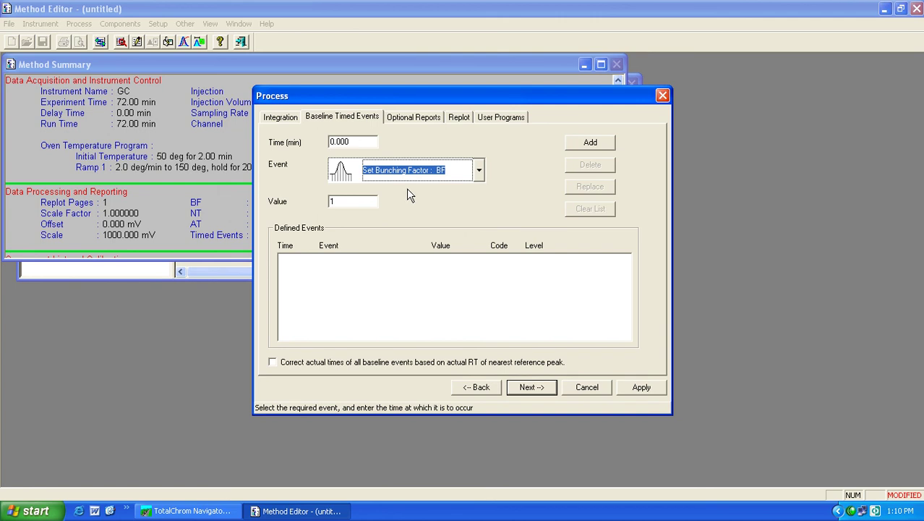
- Show the Optional Reports page, browsing for a report template but adding none
left_click(415, 120)
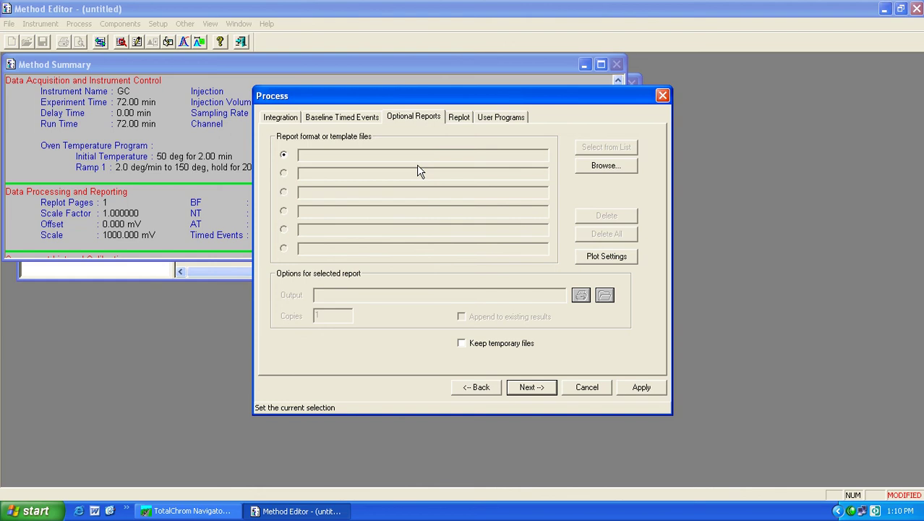
left_click(606, 165)
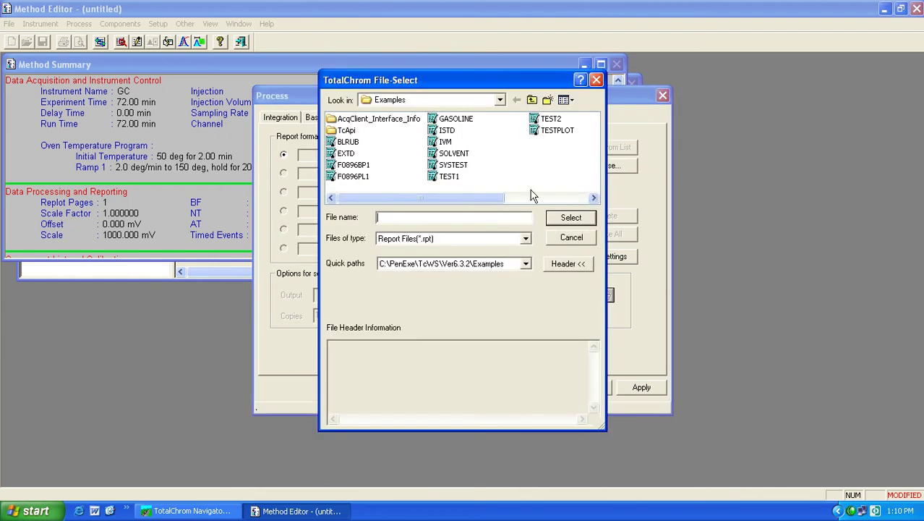
left_click(569, 240)
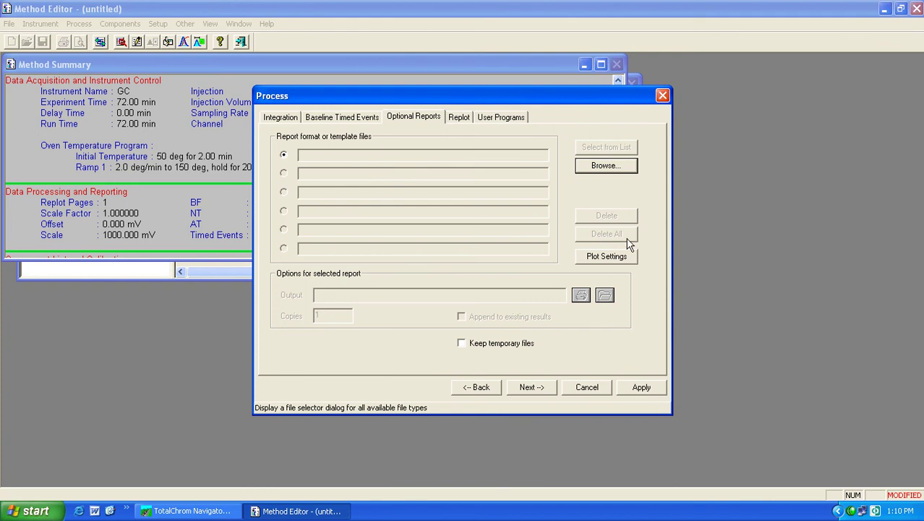
left_click(460, 118)
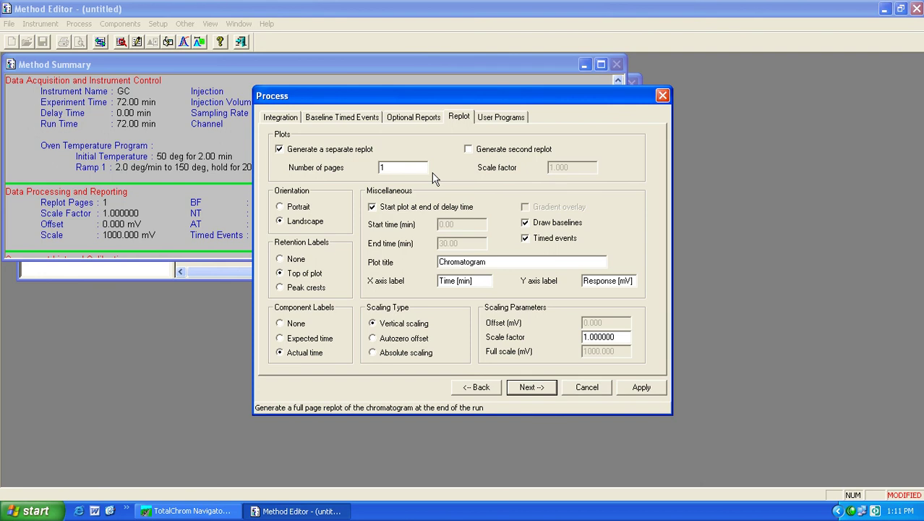
left_click(279, 150)
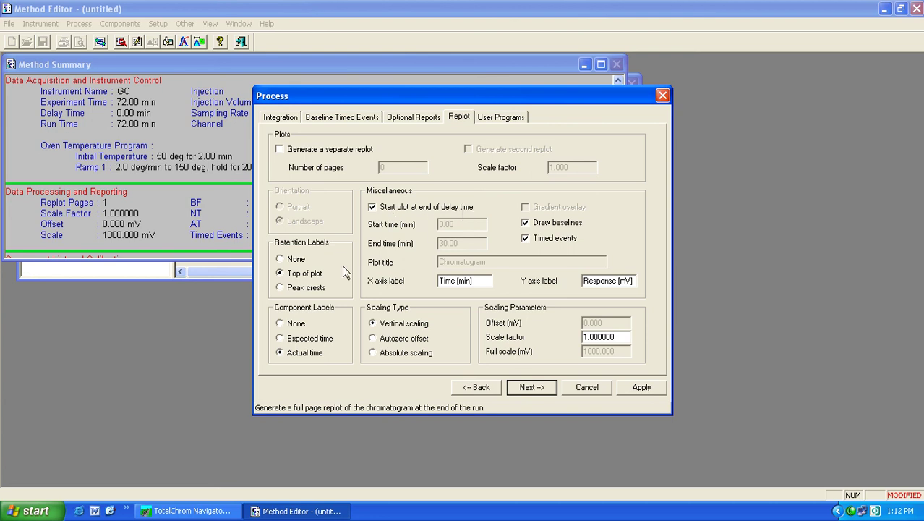
left_click(372, 208)
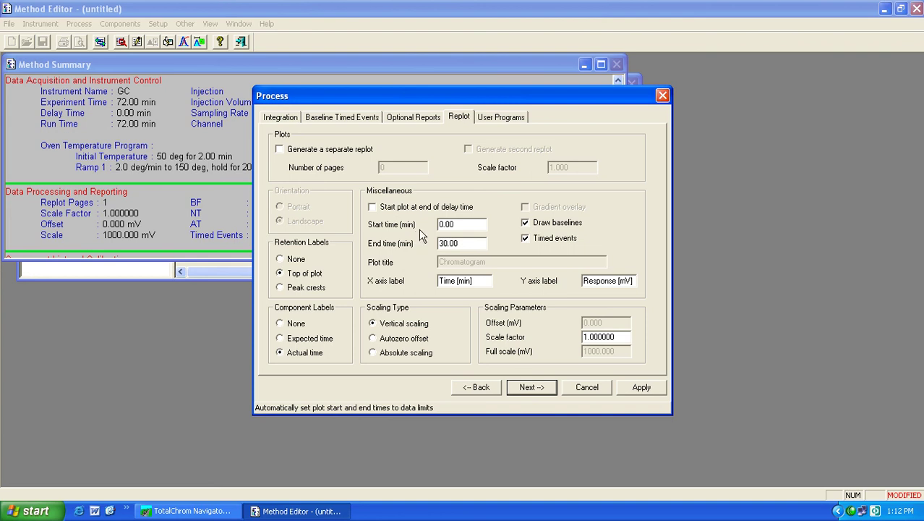
left_click(373, 208)
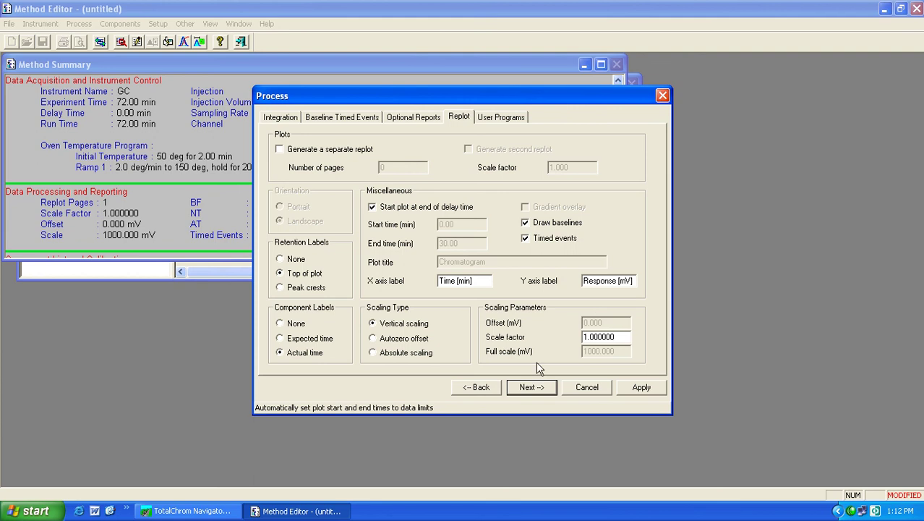
- Leave the user-program slot empty and keep $RST running after Annotated Replot Generation
left_click(501, 117)
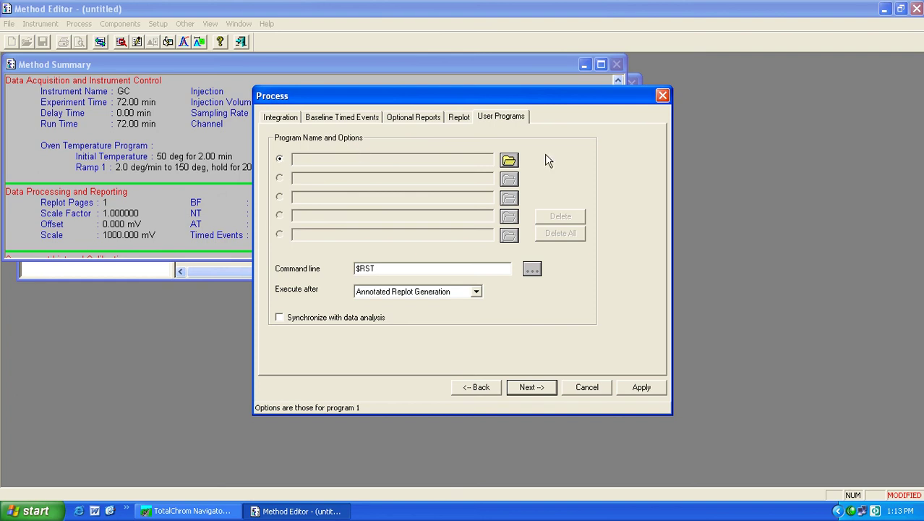
left_click(510, 161)
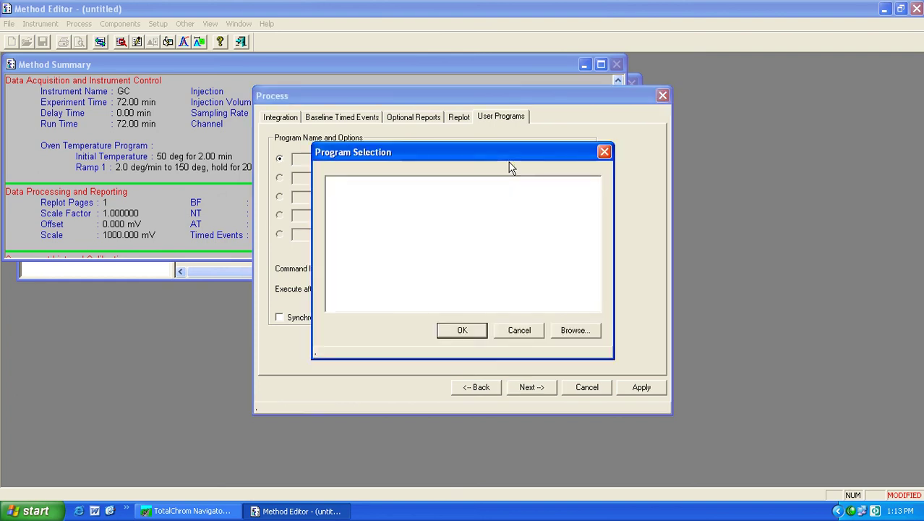
left_click(573, 332)
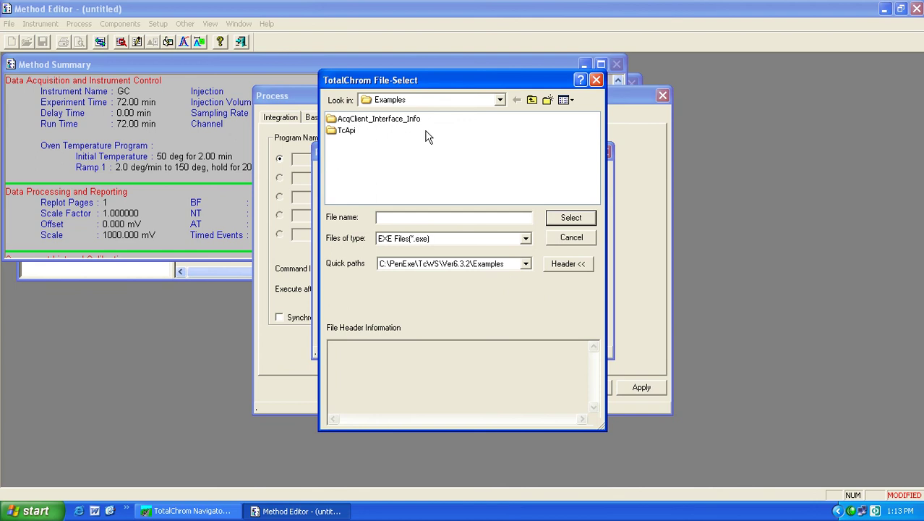
left_click(577, 237)
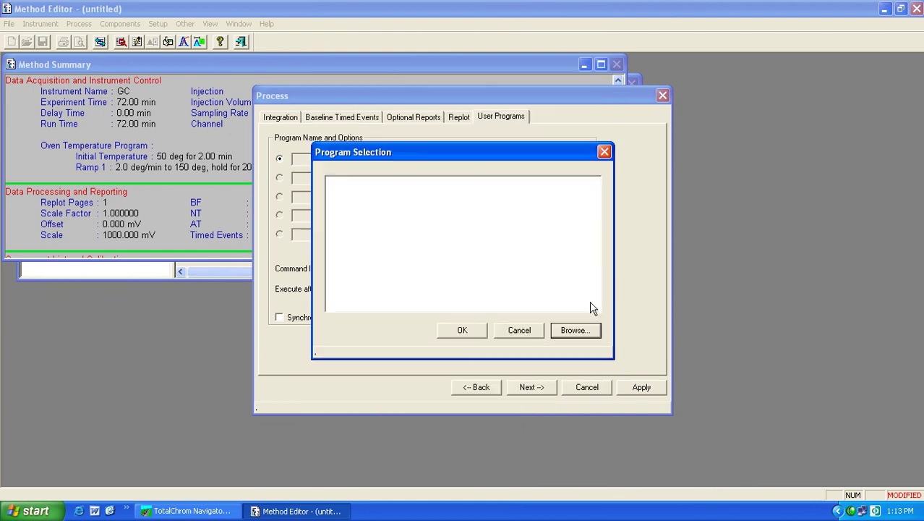
left_click(522, 331)
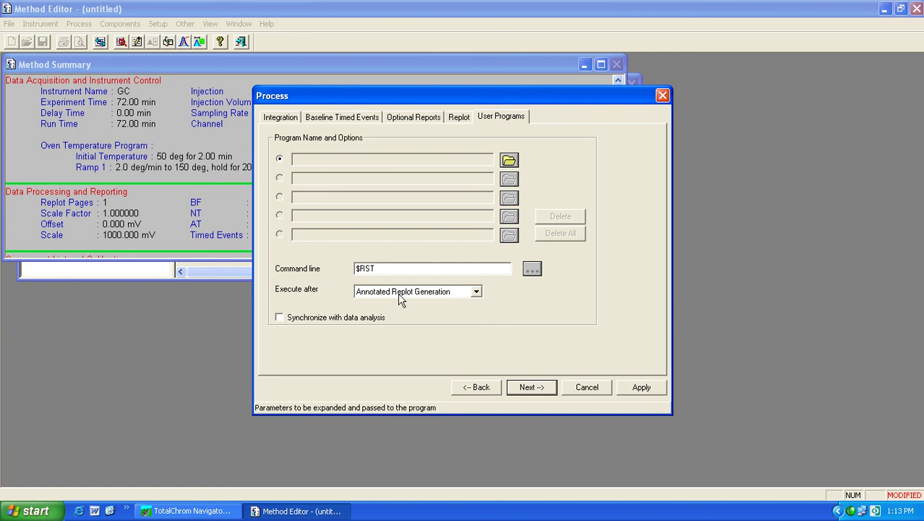
left_click(477, 294)
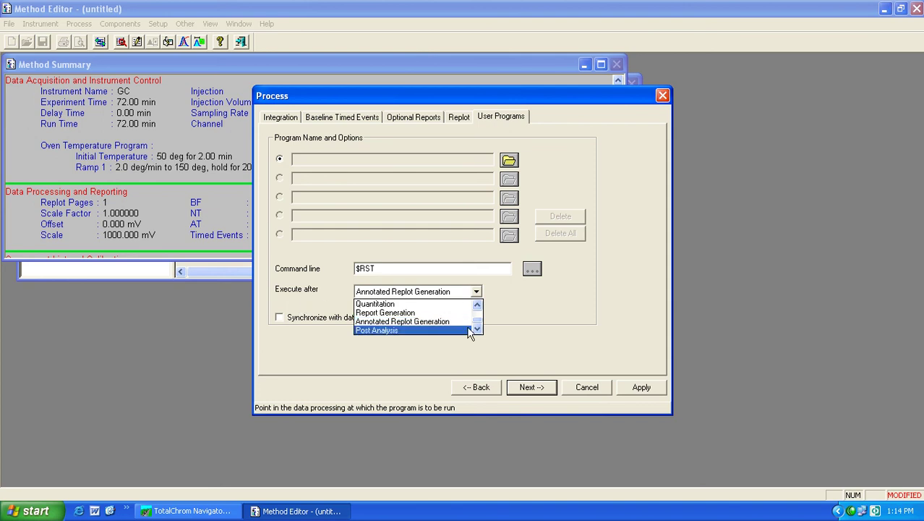
left_click(431, 324)
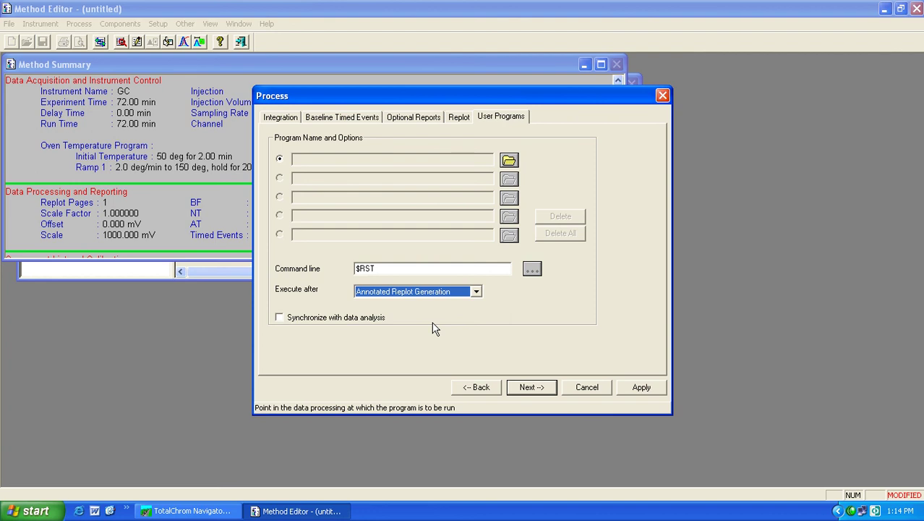
- Step into Global Information and back to Process, then bring the Navigator forward
left_click(533, 388)
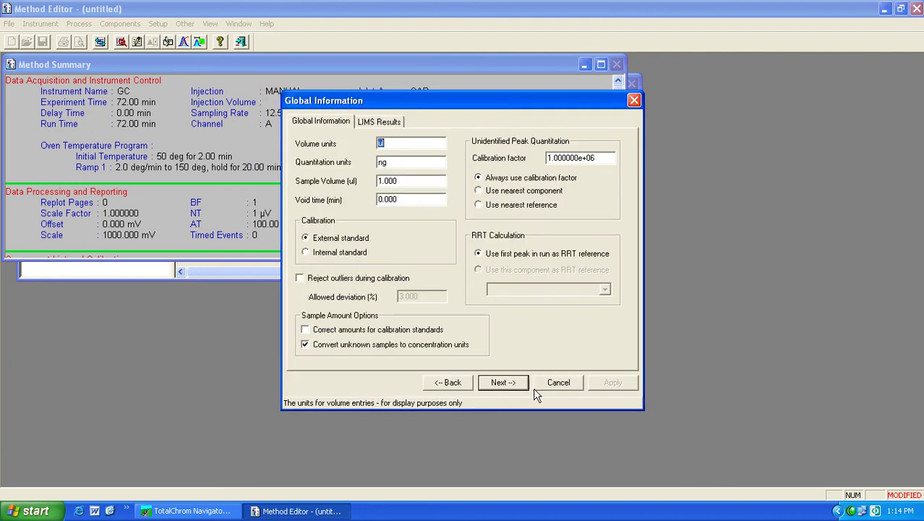
left_click(454, 387)
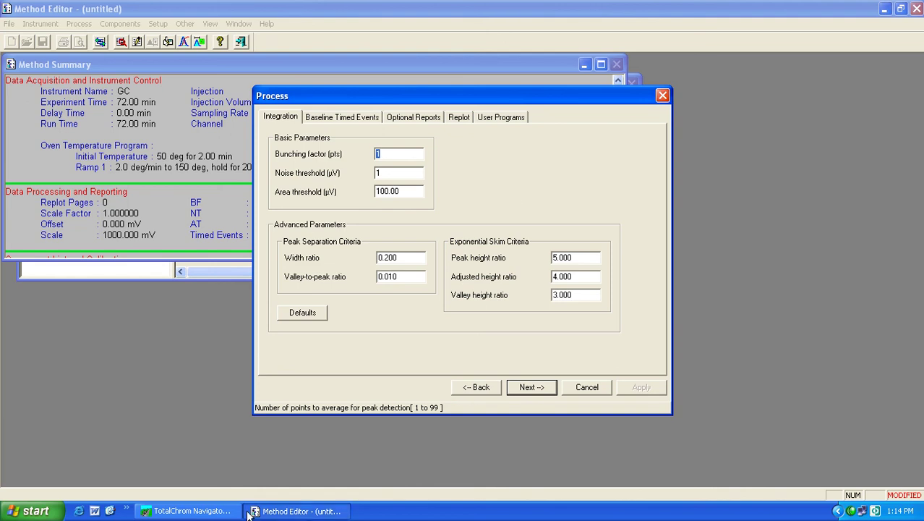
left_click(186, 511)
- Release control of the GC instrument from the Run menu and return to the Method Editor
left_click(493, 324)
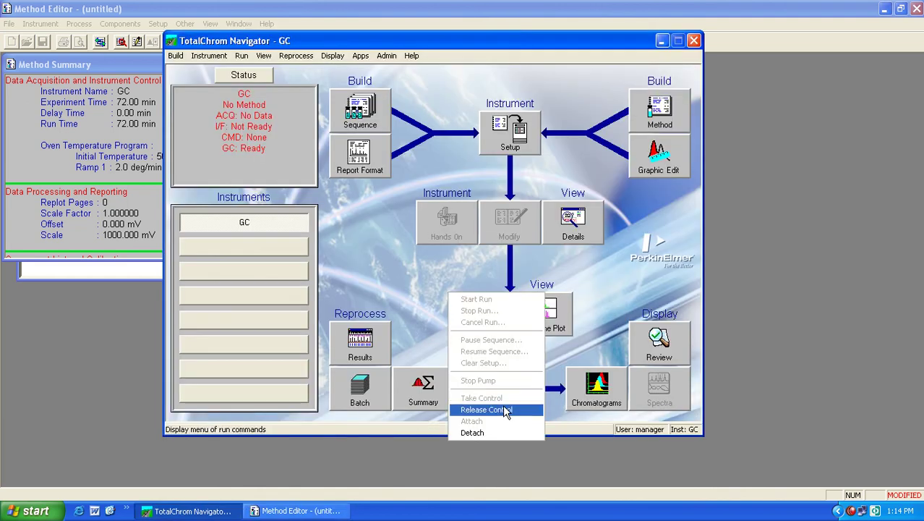
left_click(478, 409)
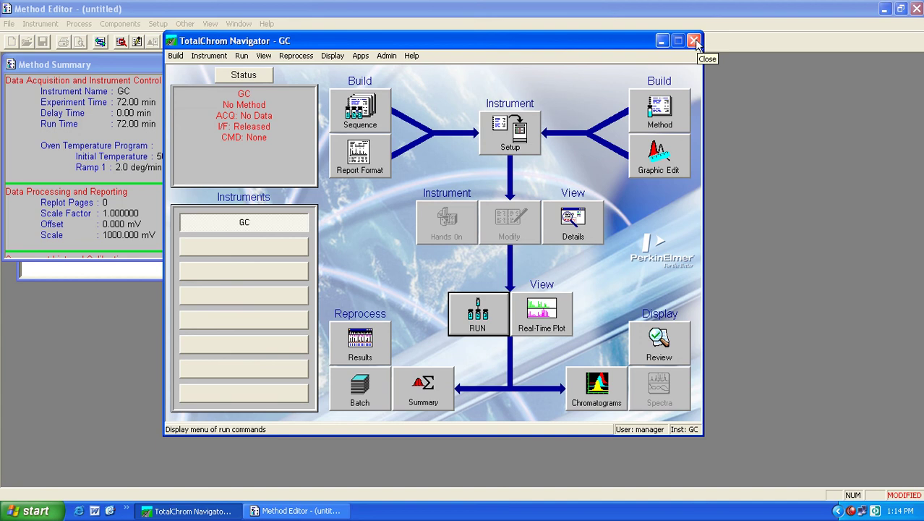
left_click(325, 510)
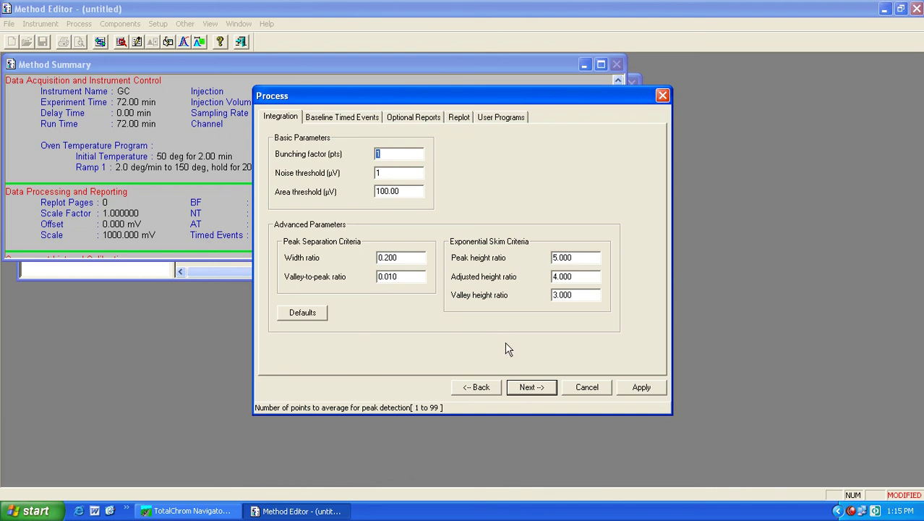
- Advance to Global Information, view LIMS Results, then continue to Component Defaults
left_click(531, 387)
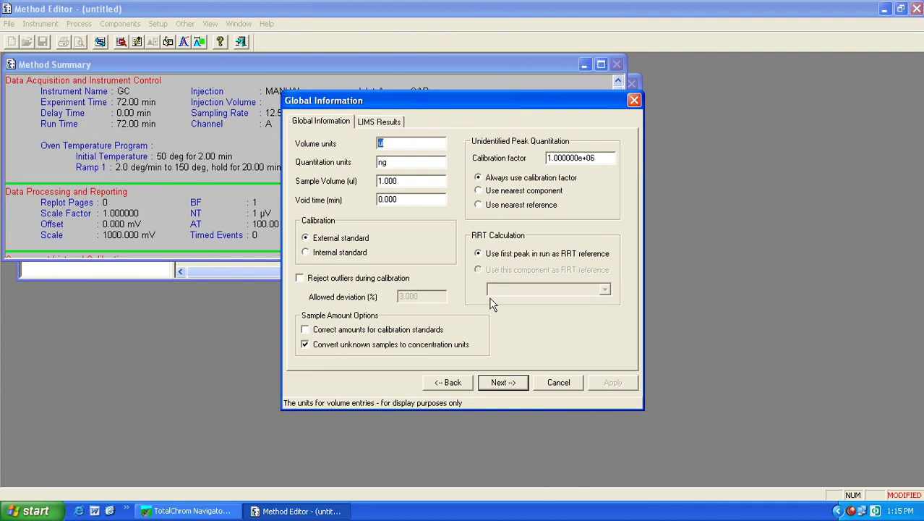
left_click(387, 125)
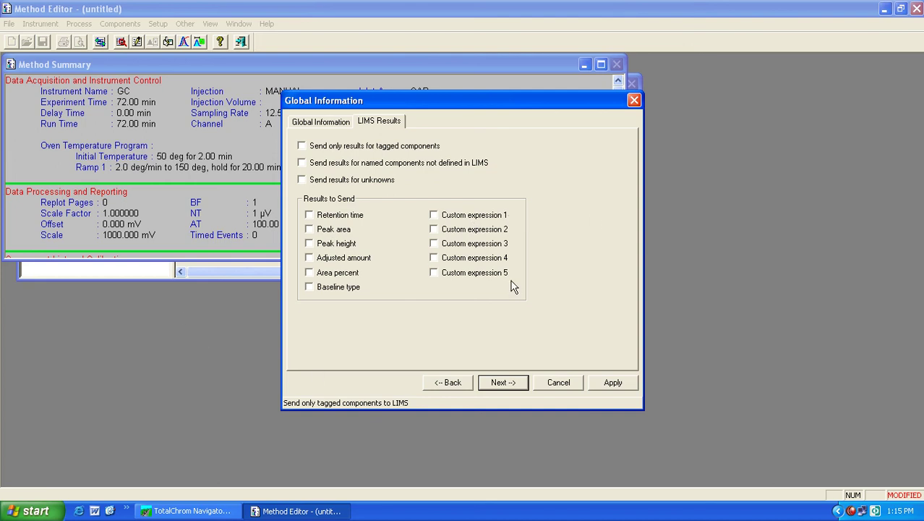
left_click(504, 383)
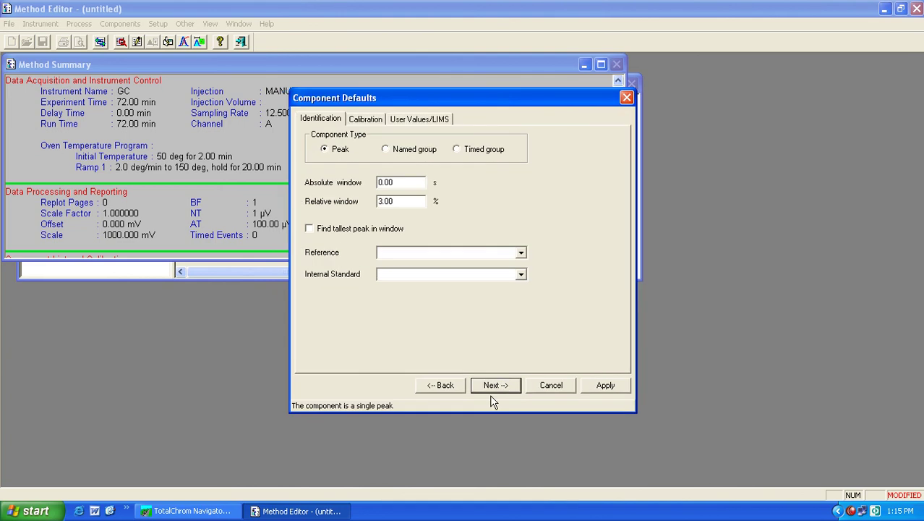
- Accept default identification (Peak type, 3.00% relative window) and finish Components with none added
left_click(499, 384)
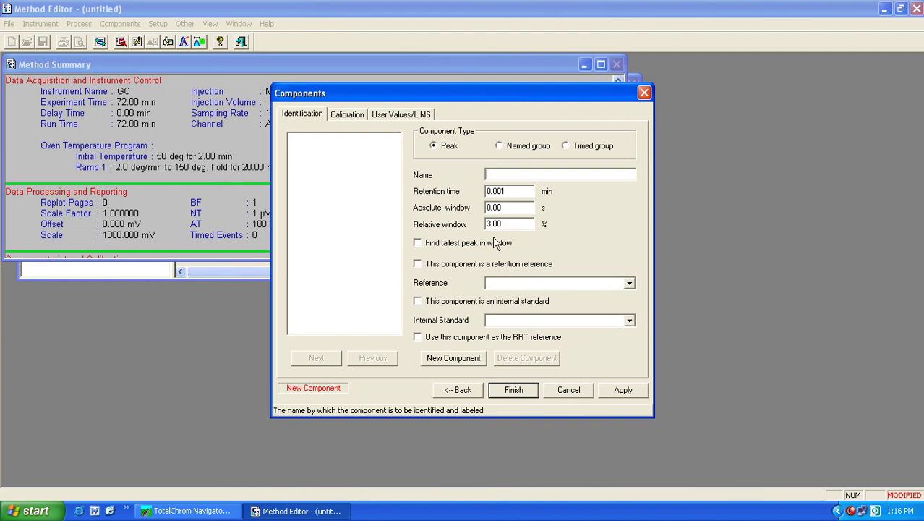
left_click(522, 390)
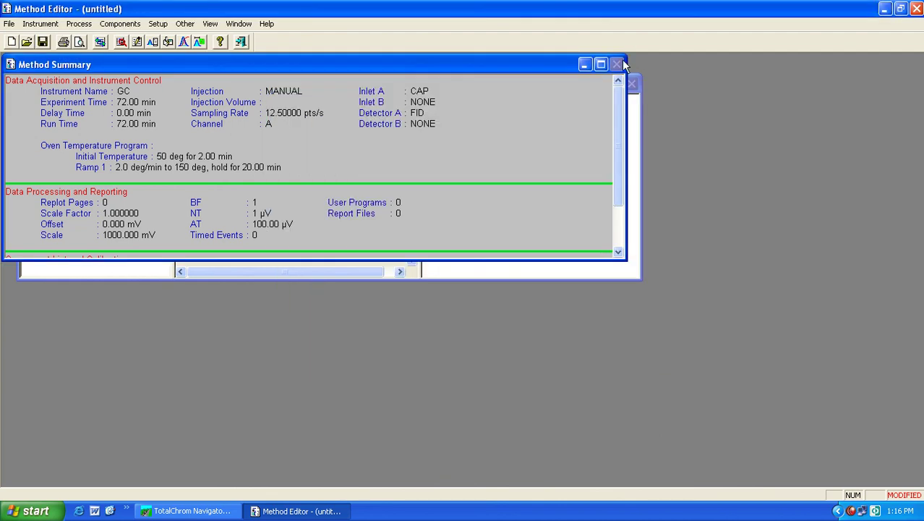
- Maximize the Method Summary and save the method as test.mth with description 'test'
left_click(604, 64)
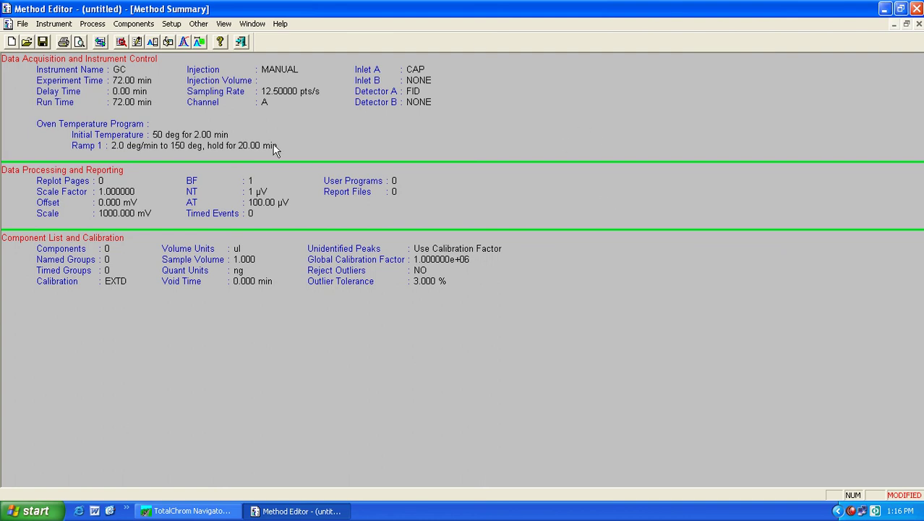
left_click(23, 26)
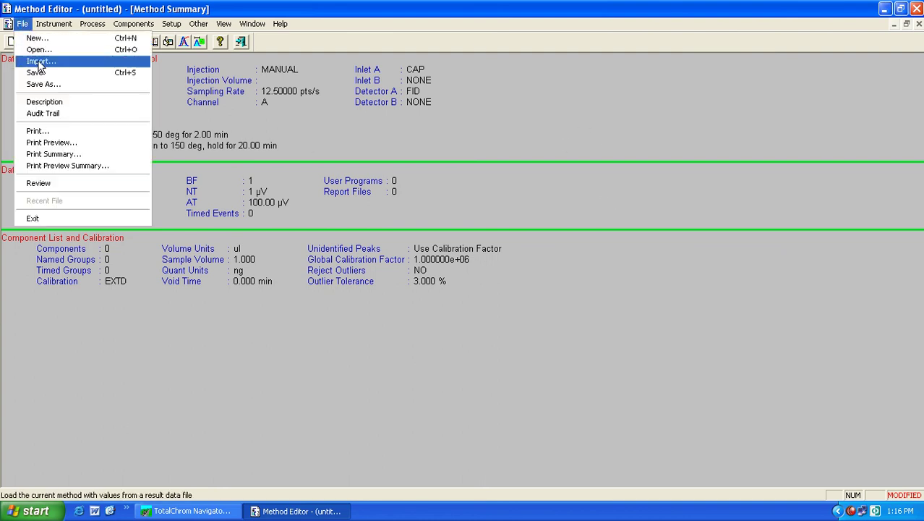
left_click(39, 75)
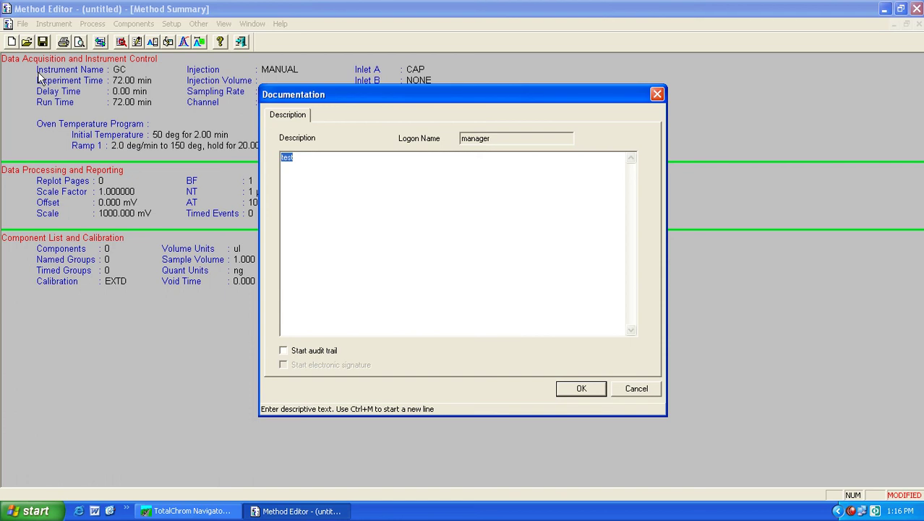
left_click(564, 389)
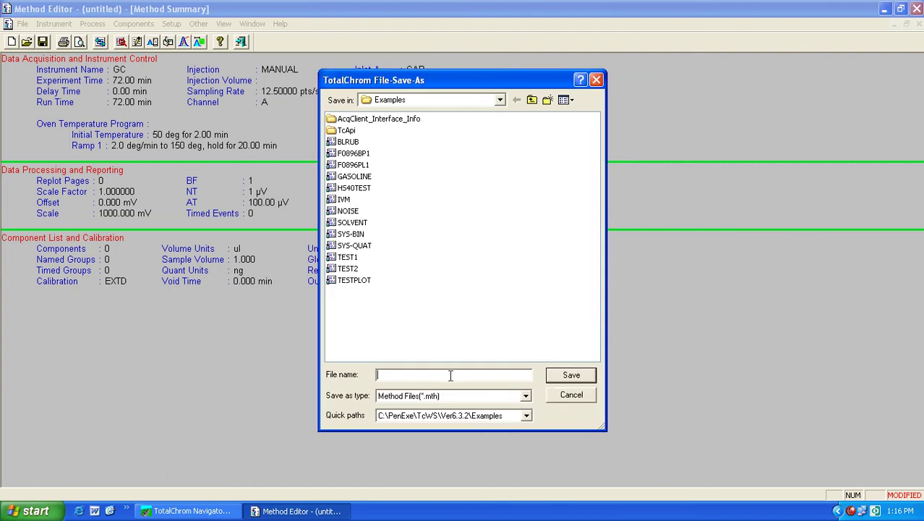
type("test")
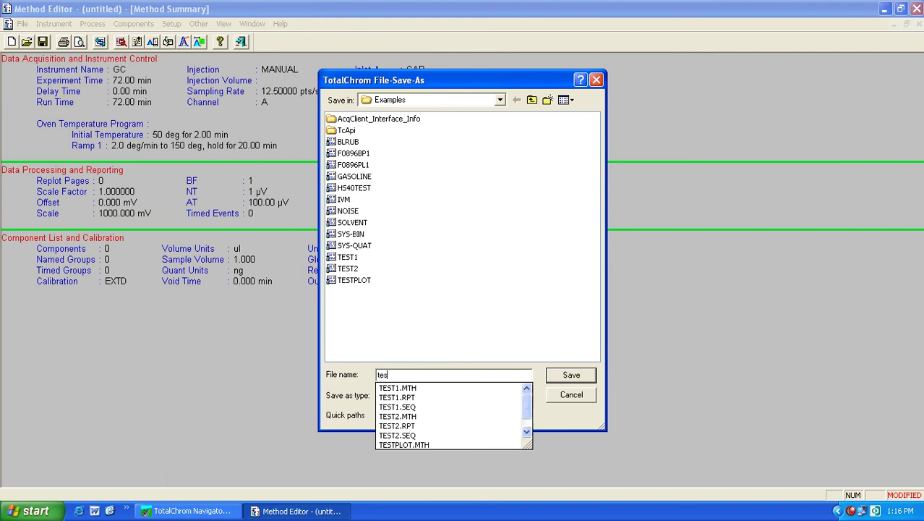
left_click(582, 376)
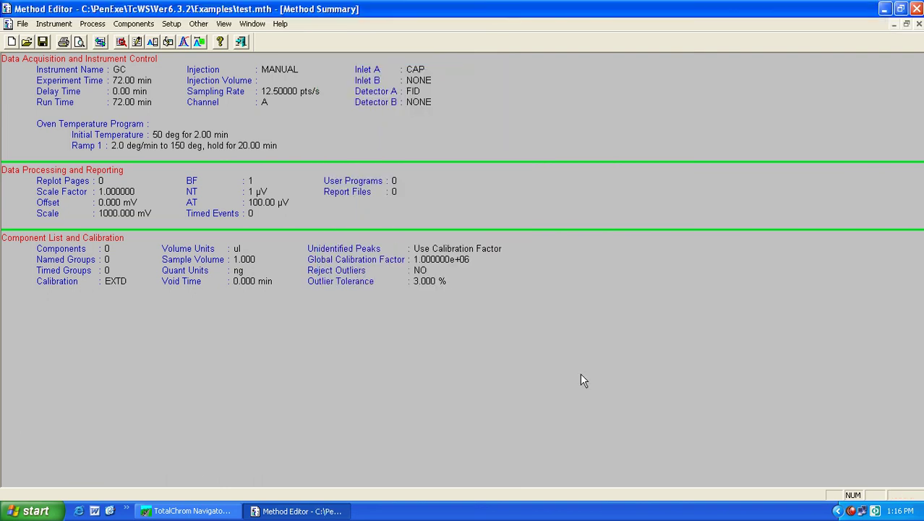
left_click(22, 24)
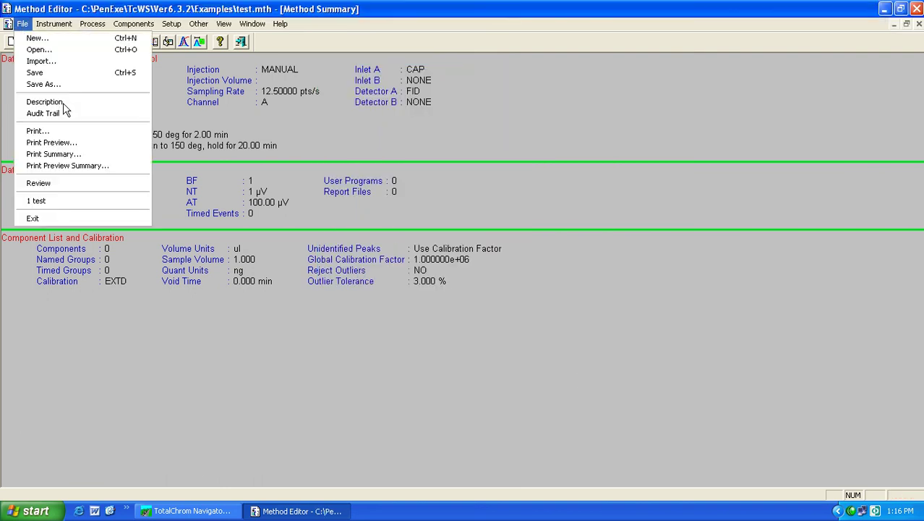
- Exit the Method Editor, dismissing the Navigator's Run menu without choosing a command
left_click(72, 218)
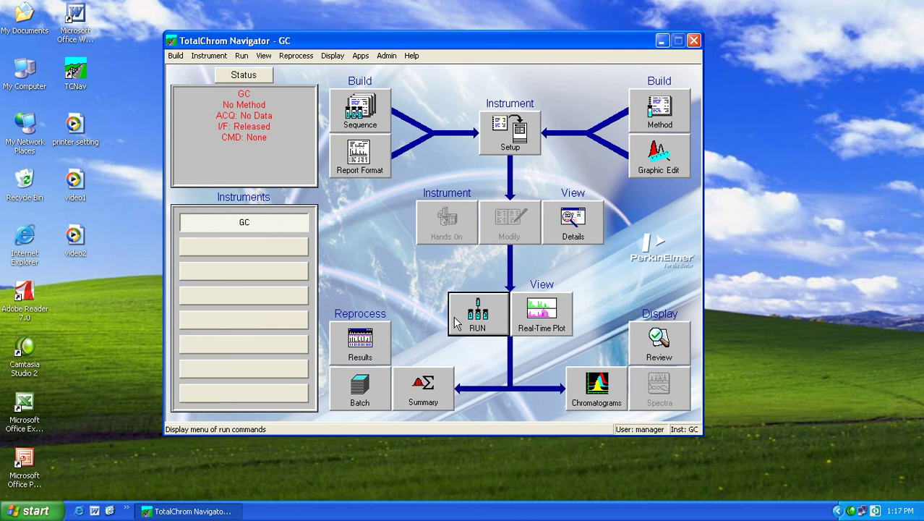
left_click(475, 325)
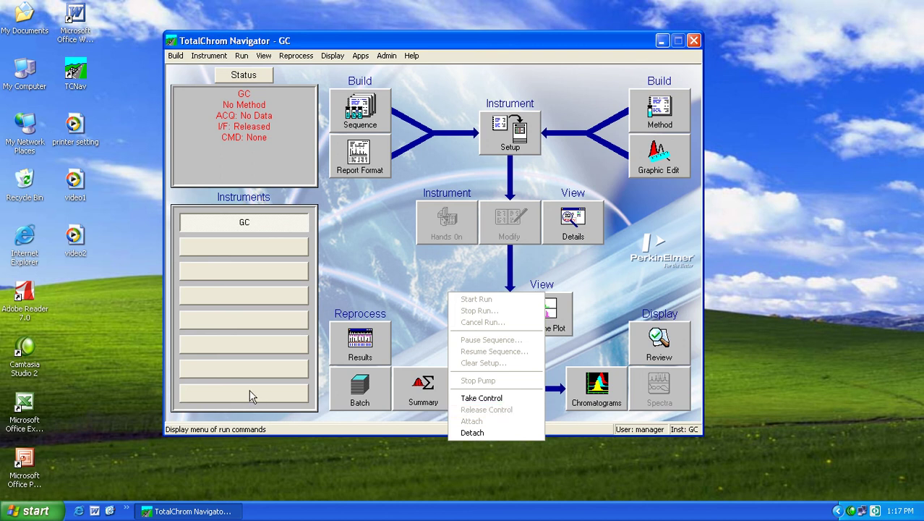
left_click(731, 233)
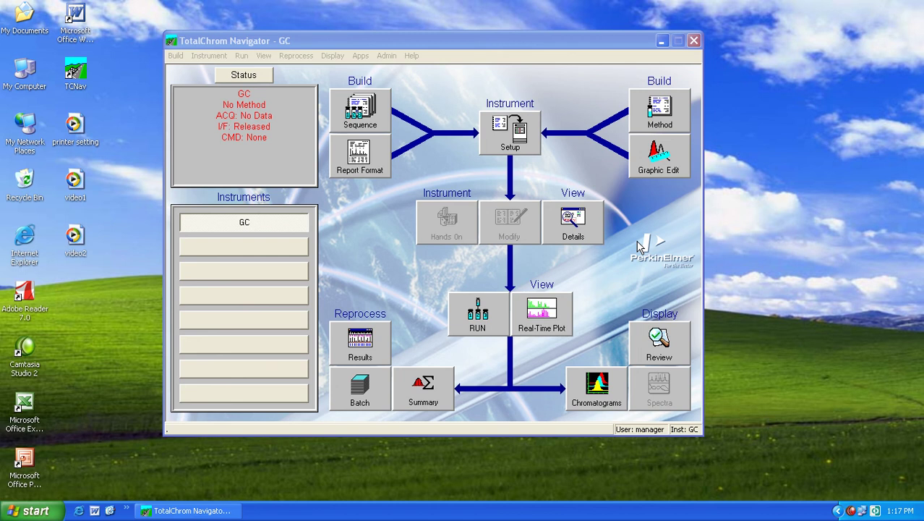
- Exit TotalChrom Navigator via Build > Exit and confirm, leaving an empty desktop
left_click(176, 57)
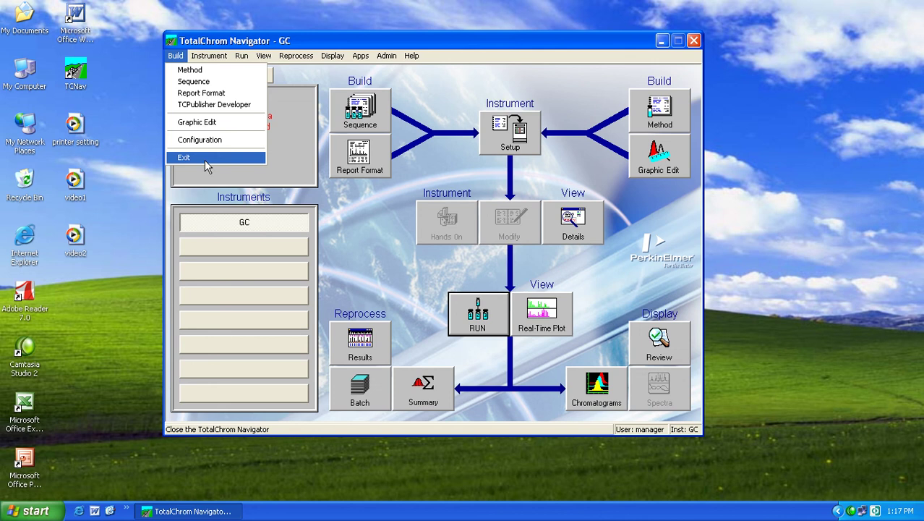
left_click(204, 158)
left_click(394, 259)
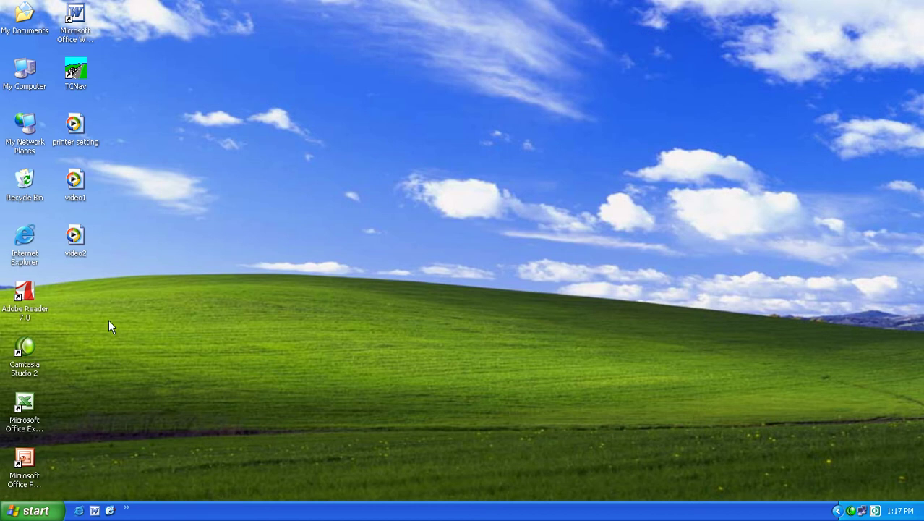
left_click(54, 512)
left_click(318, 212)
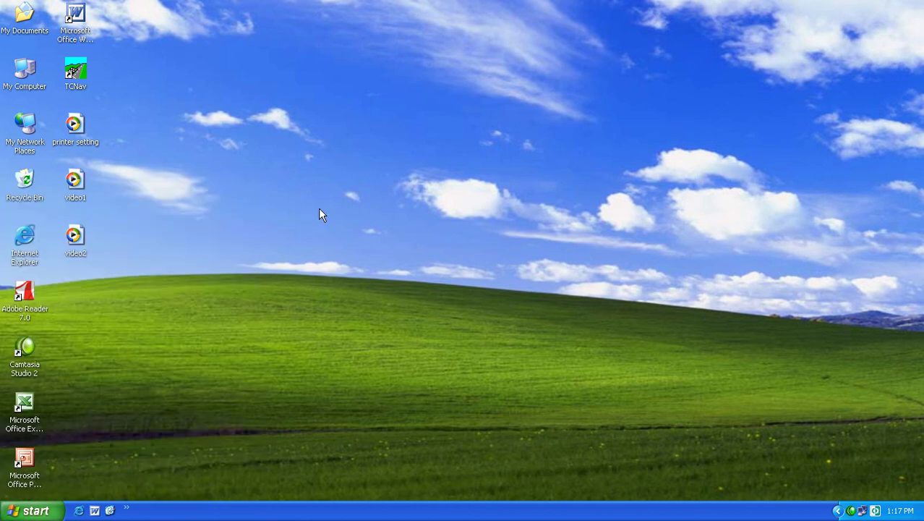